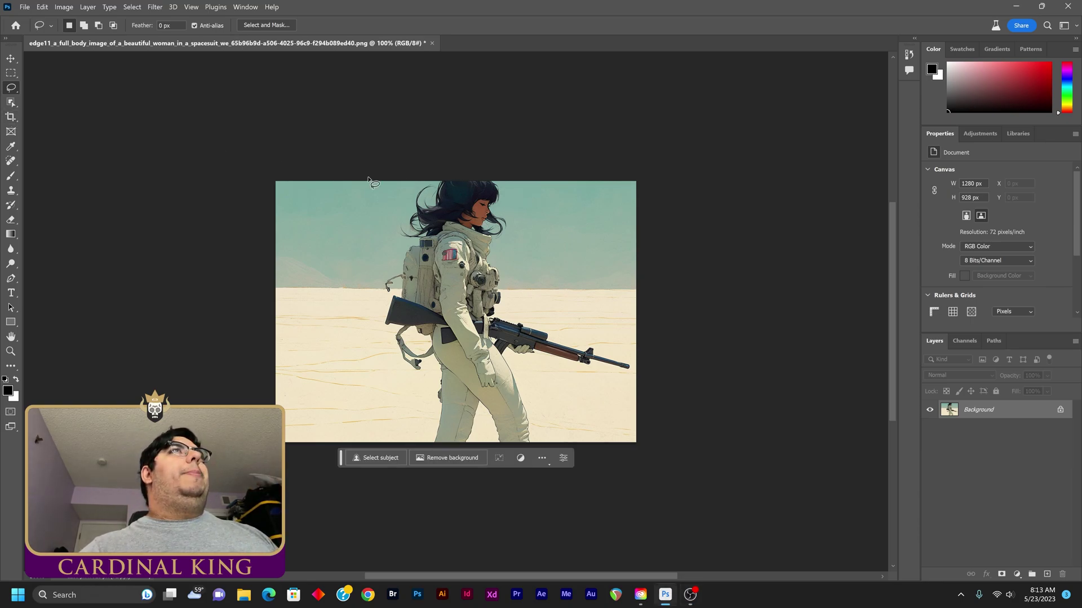
# Extend the canvas upward to 1408 px and marquee-select the new 1280 × 487 px white strip.
pyautogui.click(14, 117)
pyautogui.moveTo(454, 182); pyautogui.dragTo(466, 112)
pyautogui.press('Return')
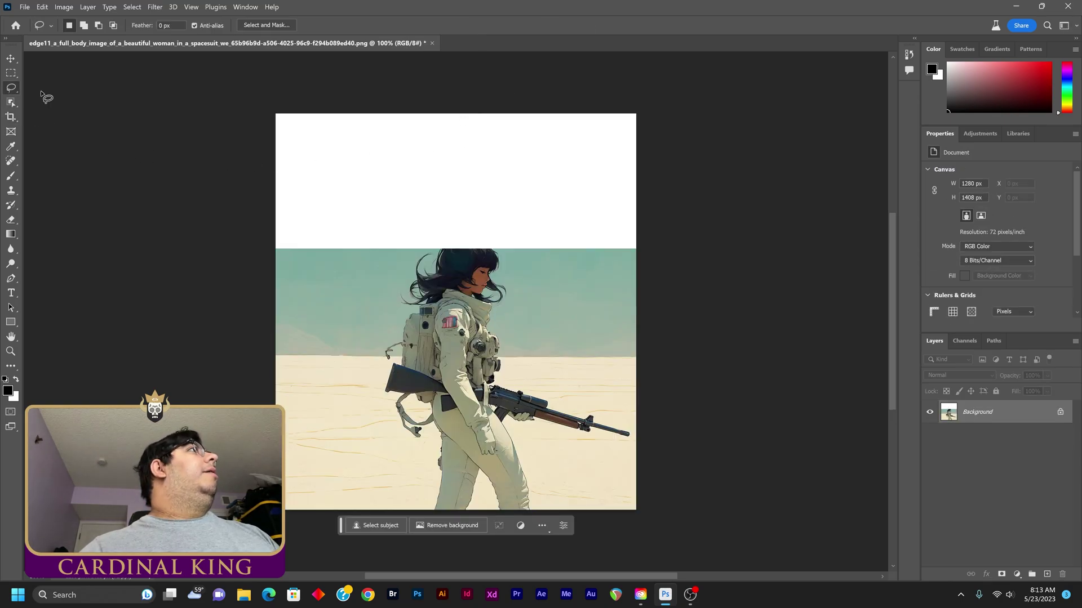
pyautogui.click(15, 75)
pyautogui.moveTo(272, 111); pyautogui.dragTo(649, 249)
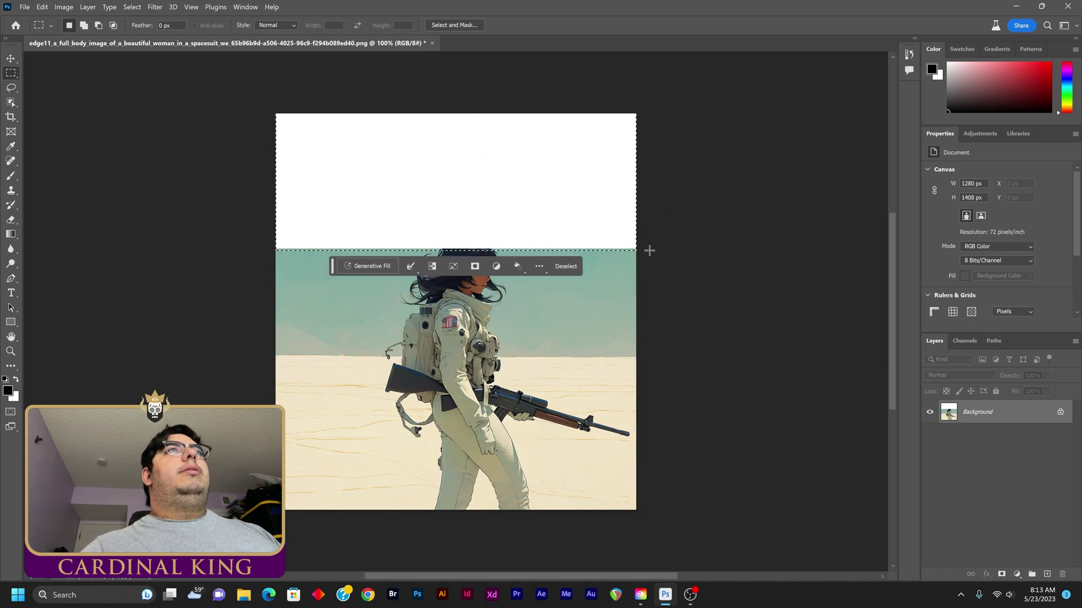
# Generate sky into the top strip with an empty Generative Fill prompt, keeping variation 1 of 3.
pyautogui.click(370, 266)
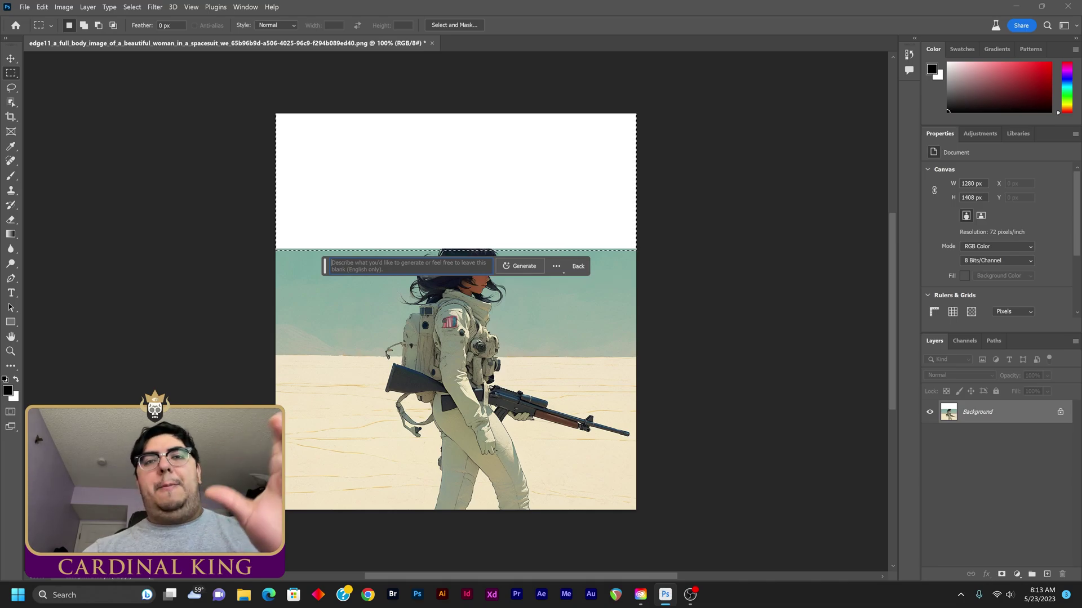
pyautogui.click(527, 265)
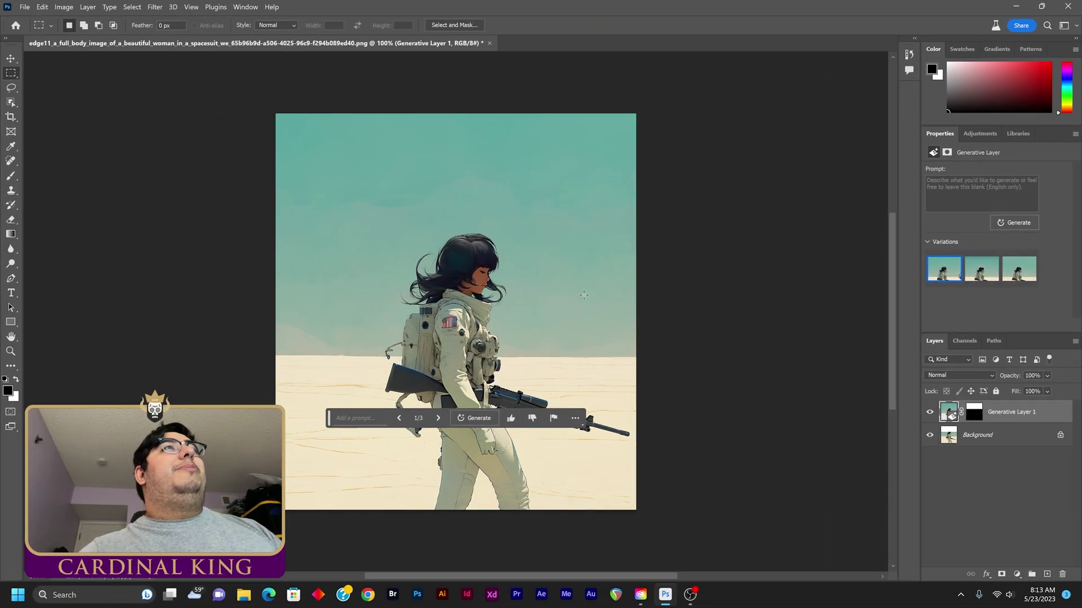
pyautogui.click(438, 418)
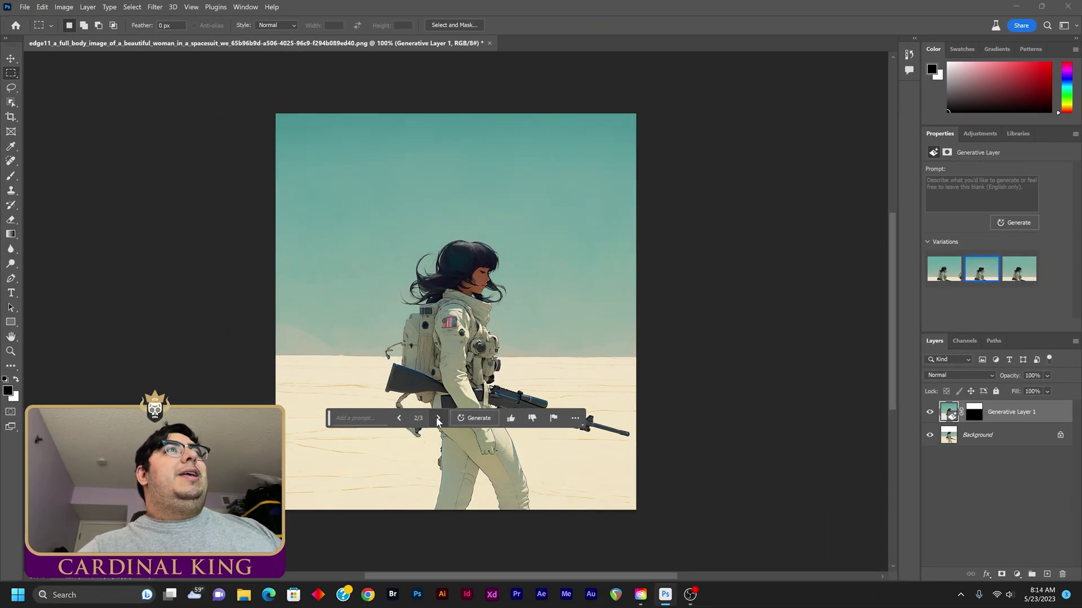
pyautogui.click(438, 418)
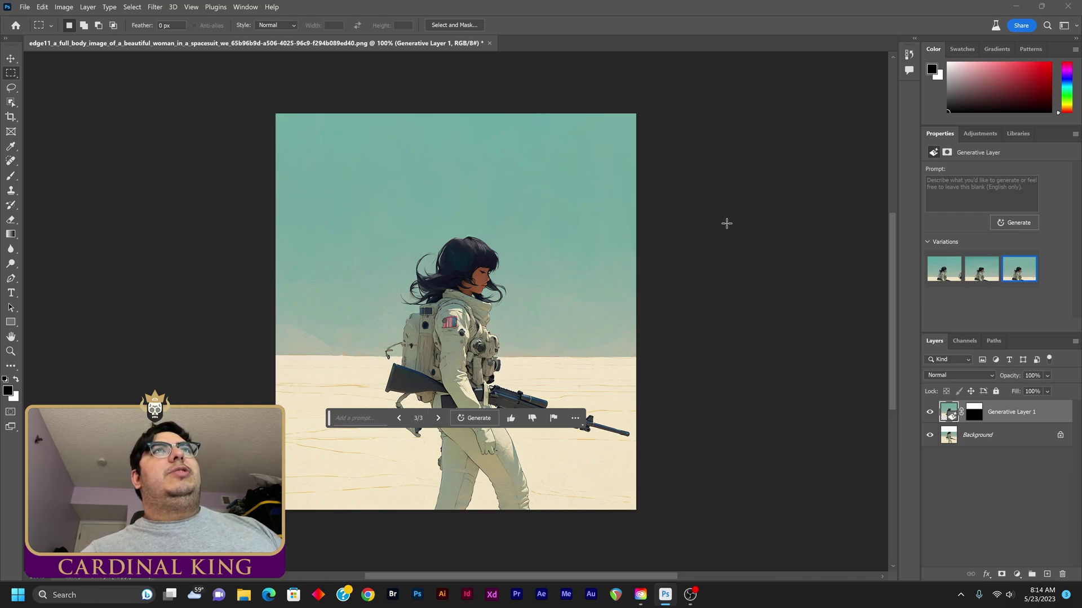
pyautogui.click(400, 417)
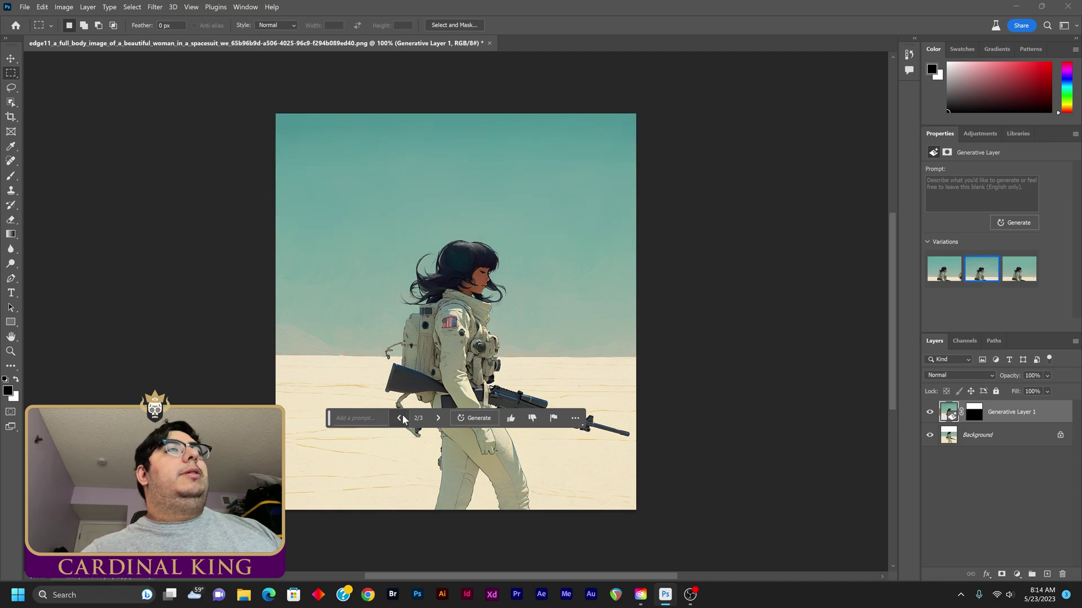
pyautogui.click(401, 417)
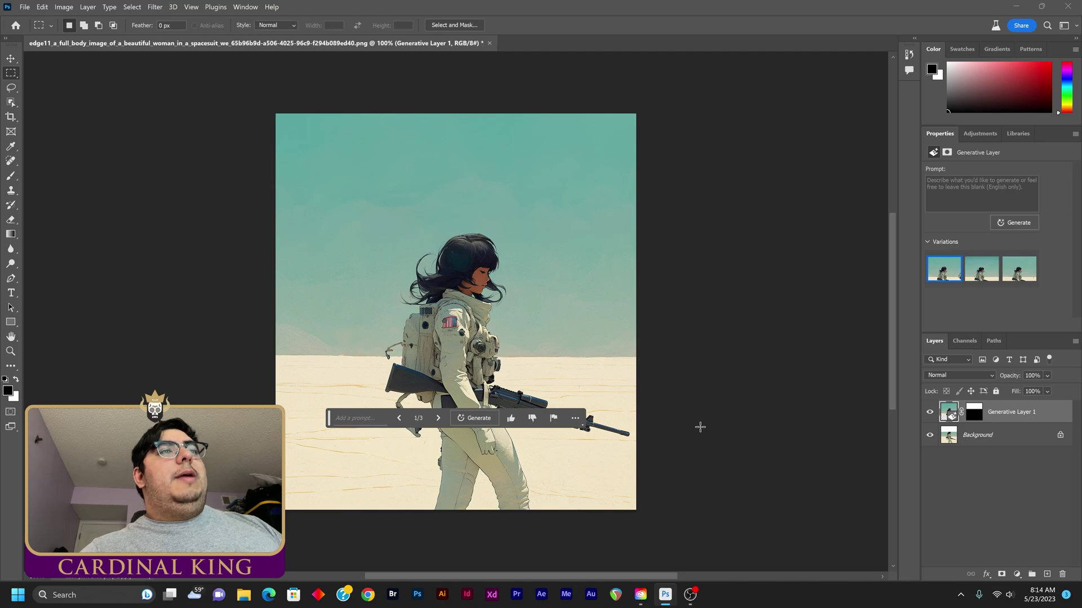
# Generate lower legs, boots and a shadow below the knees, comparing the feet variations.
pyautogui.scroll(-5, 663, 443)
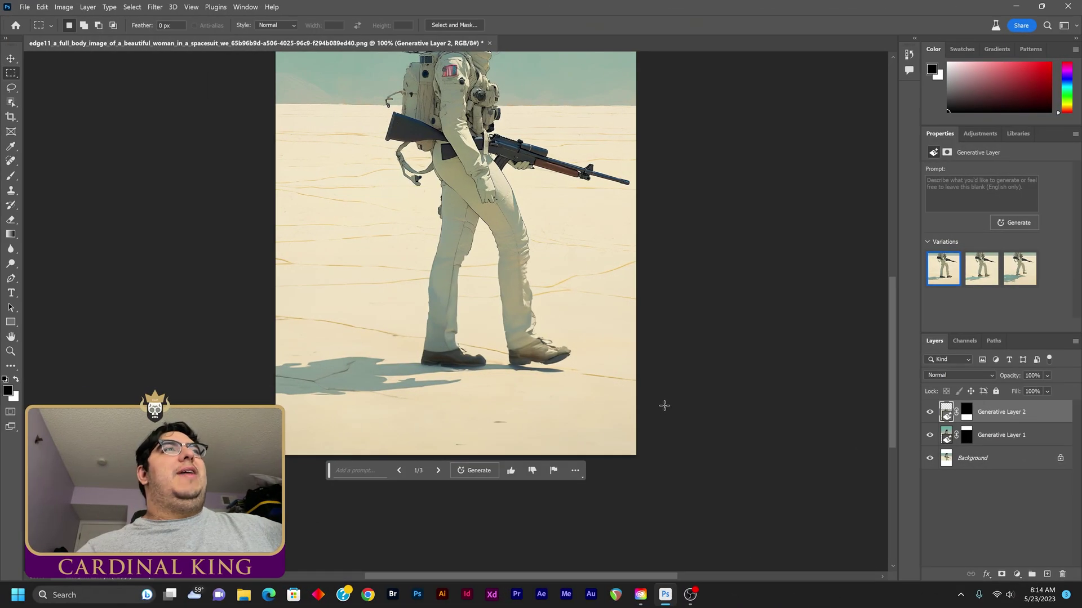
pyautogui.scroll(1, 664, 405)
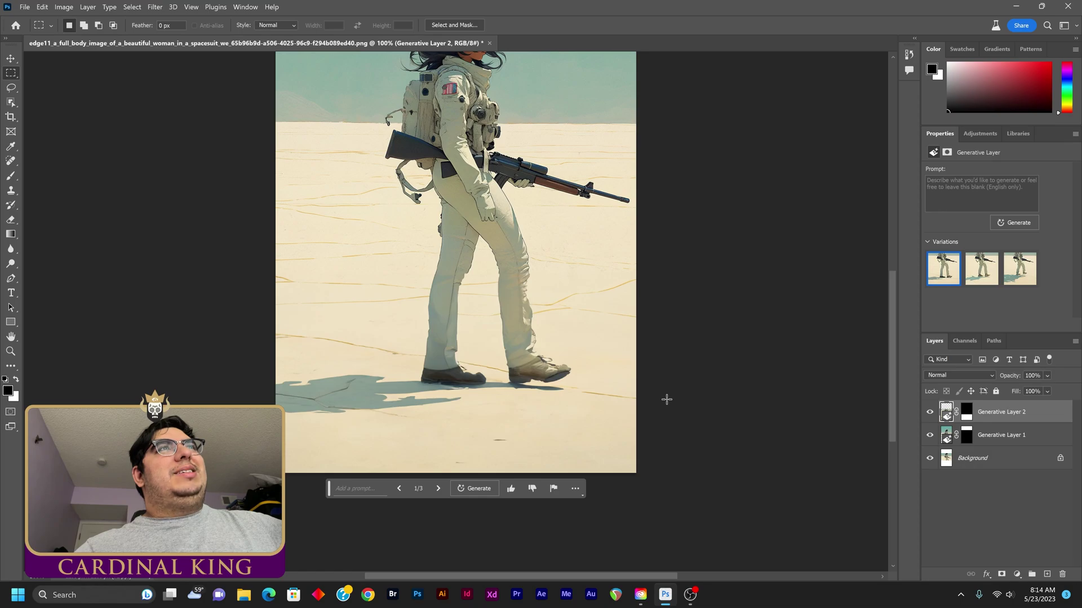
pyautogui.click(439, 488)
pyautogui.click(438, 489)
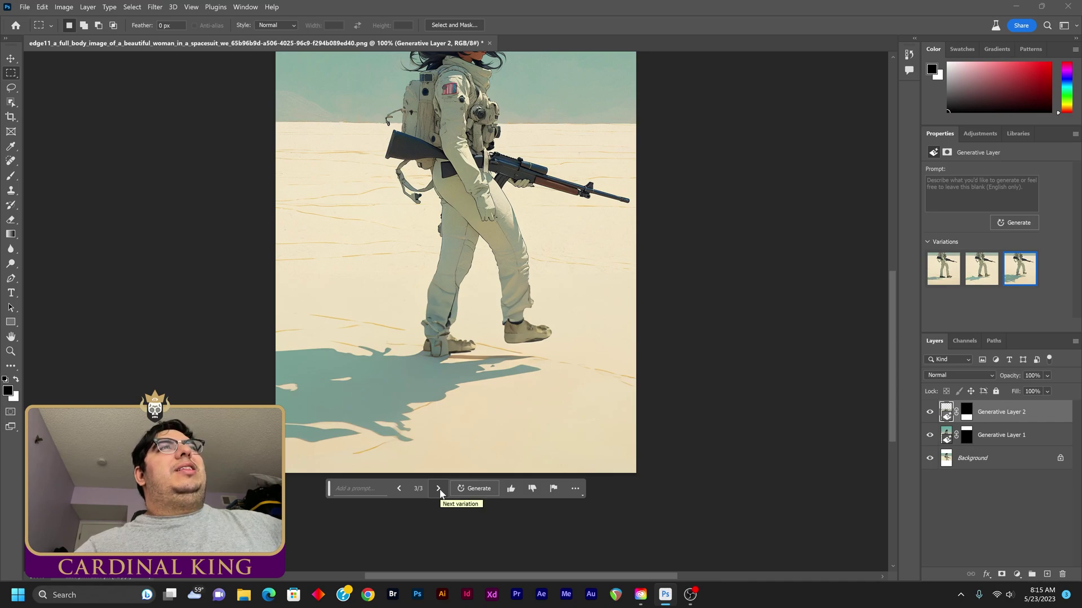
pyautogui.click(439, 489)
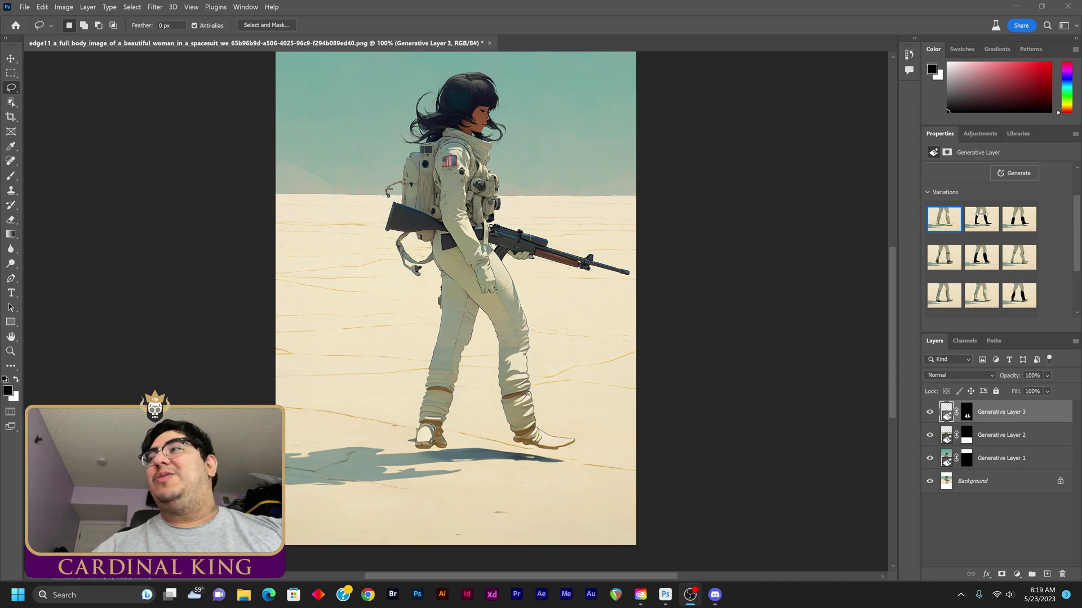
# Preview boot variations two through nine in the Properties Variations panel.
pyautogui.click(981, 223)
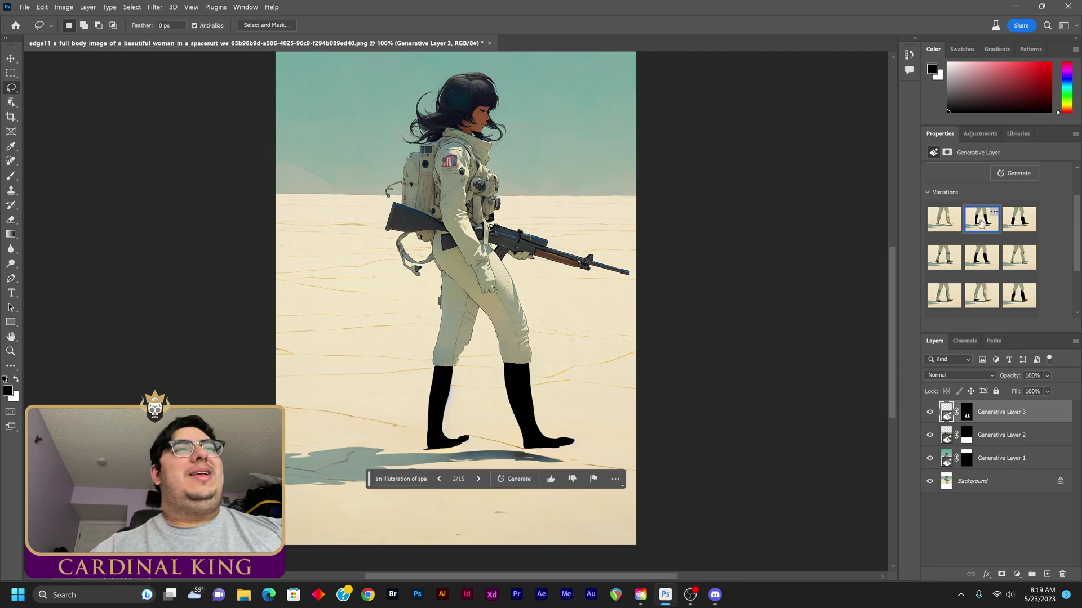
pyautogui.click(1018, 226)
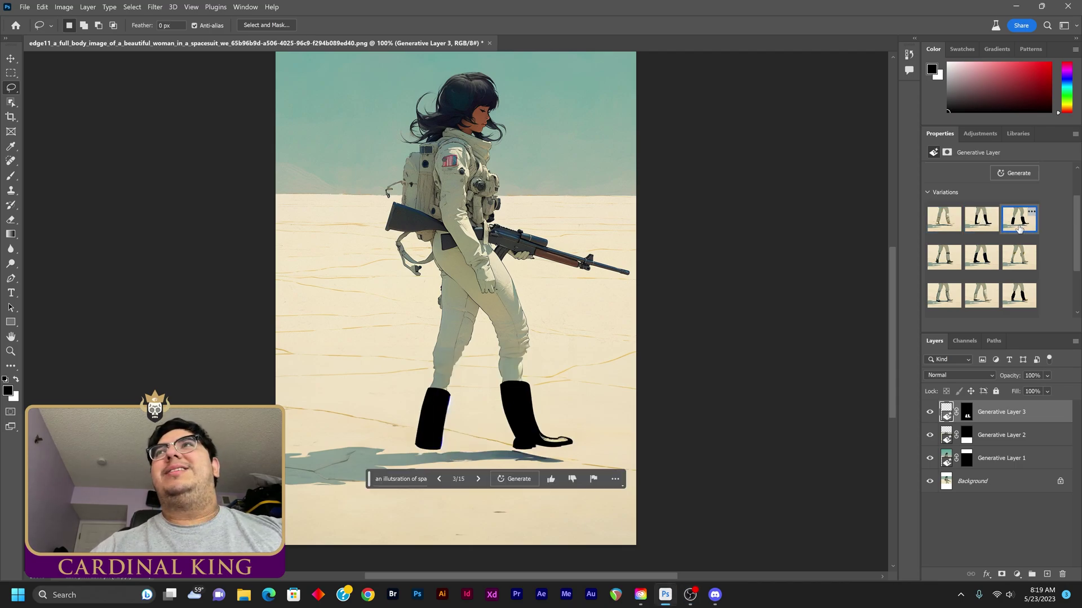
pyautogui.click(938, 252)
pyautogui.click(981, 265)
pyautogui.click(1018, 260)
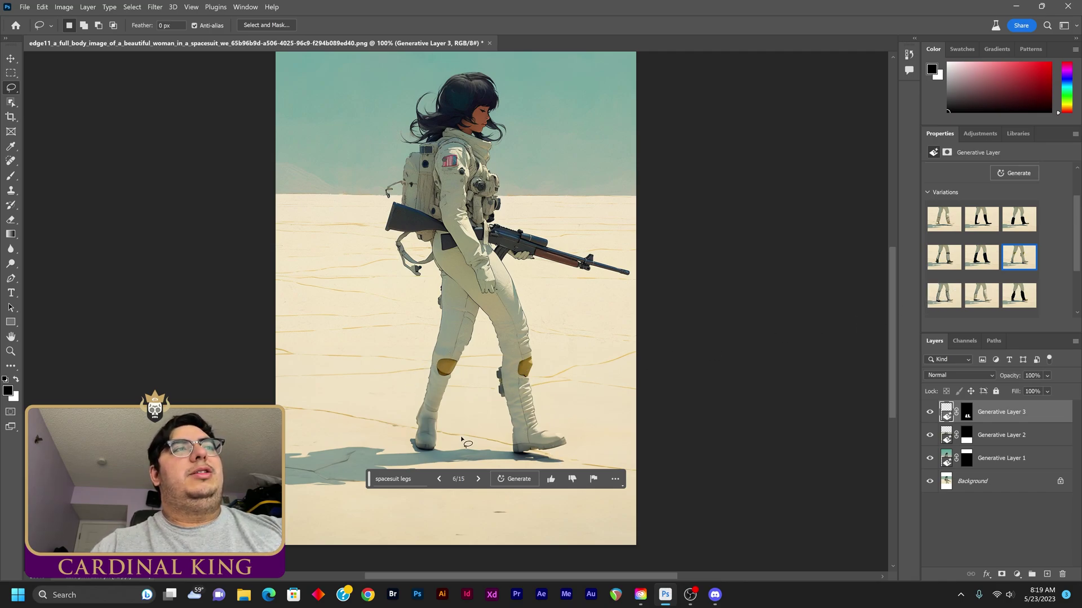
pyautogui.click(942, 294)
pyautogui.click(980, 300)
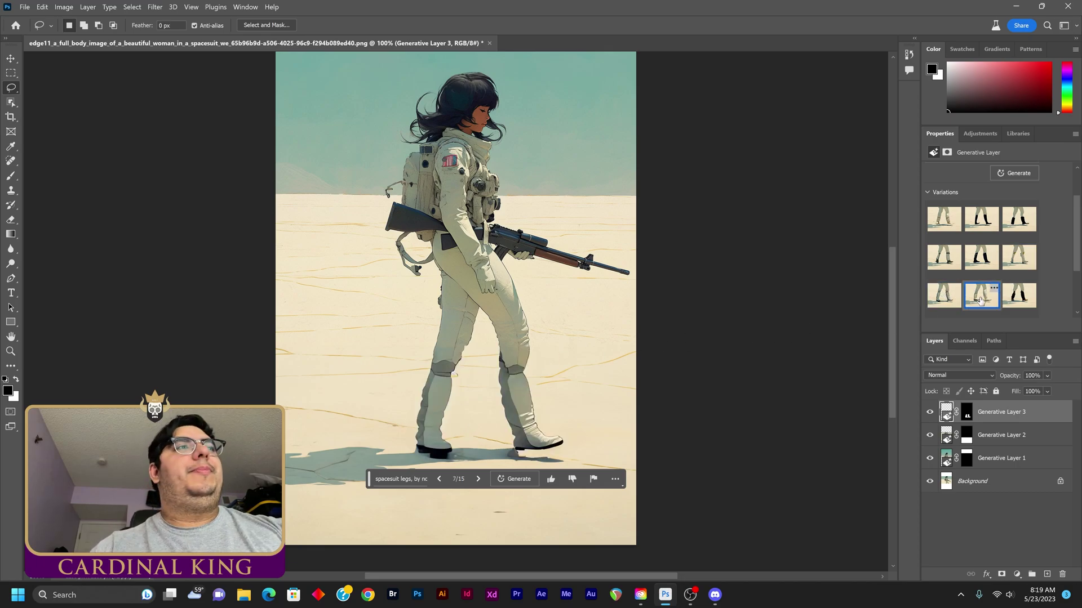
pyautogui.click(1022, 297)
# Preview boot variations ten through fifteen, then hide Generative Layer 3.
pyautogui.scroll(-2, 1018, 282)
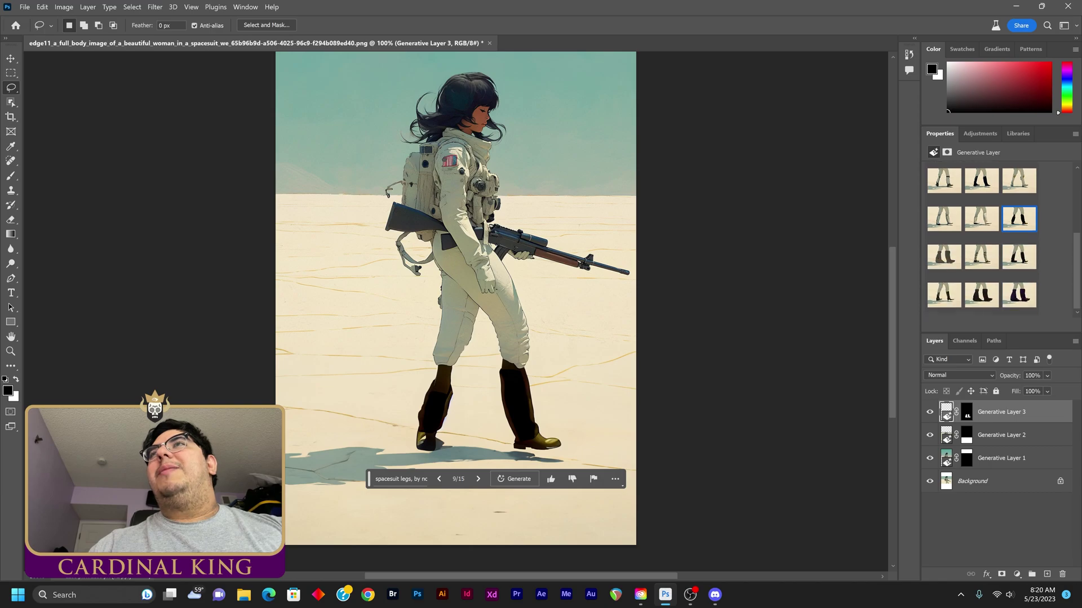
pyautogui.click(943, 256)
pyautogui.click(980, 256)
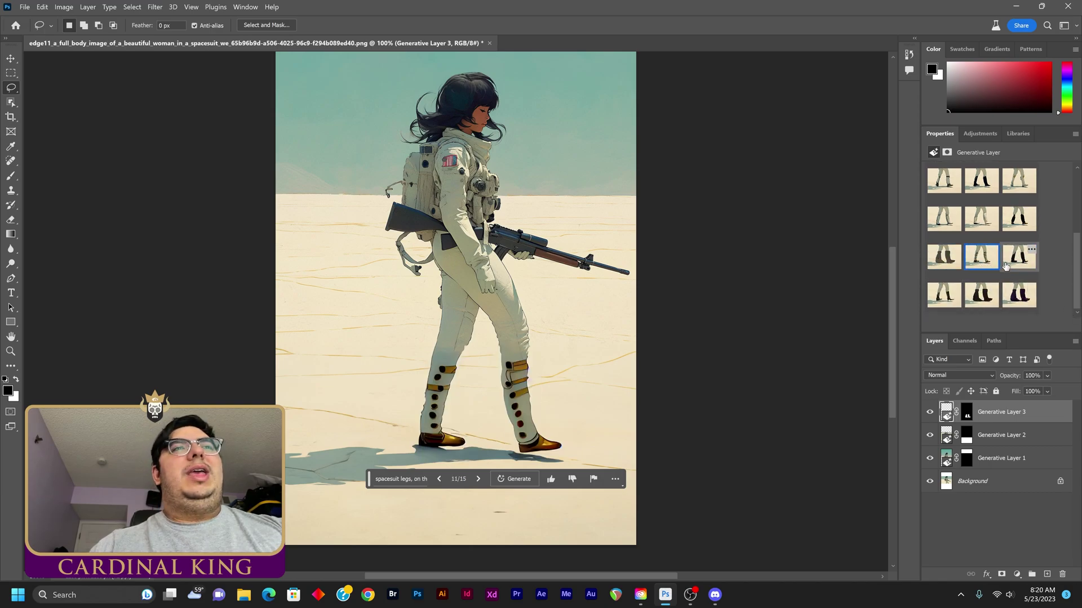
pyautogui.click(1008, 268)
pyautogui.click(945, 302)
pyautogui.click(981, 295)
pyautogui.click(1018, 295)
pyautogui.click(929, 415)
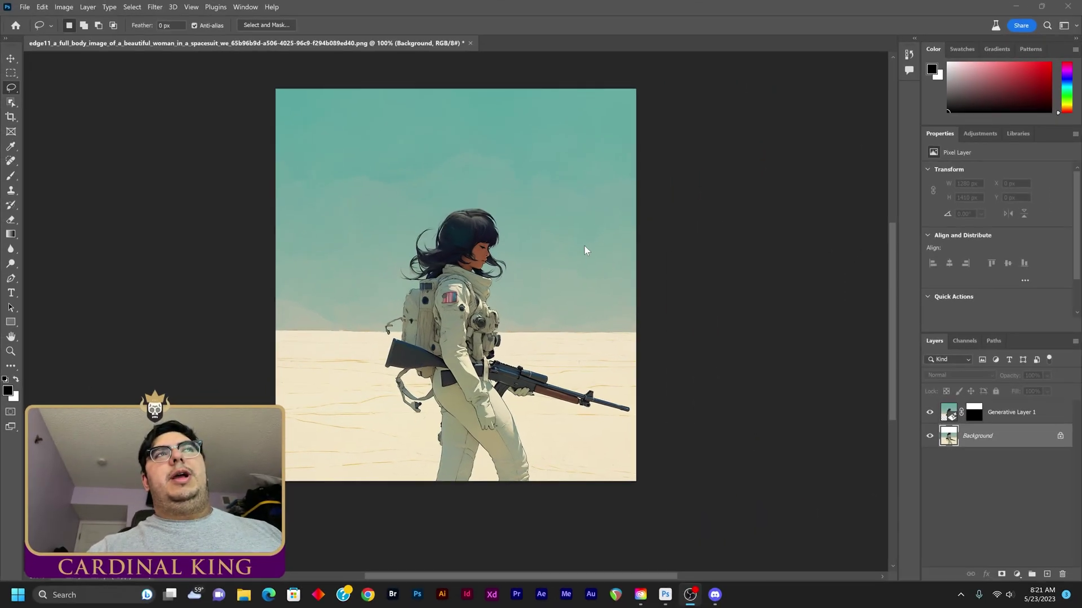
# Generate a 'Space helmet' over the woman's head, keep variation 1 of 3, then lasso the hand.
pyautogui.click(456, 270)
pyautogui.moveTo(459, 270)
pyautogui.mouseDown()
pyautogui.moveTo(393, 278)
pyautogui.moveTo(407, 225)
pyautogui.moveTo(468, 197)
pyautogui.moveTo(513, 207)
pyautogui.moveTo(519, 265)
pyautogui.moveTo(509, 290)
pyautogui.moveTo(458, 269)
pyautogui.mouseUp()
pyautogui.click(360, 304)
pyautogui.write('Space helmet')
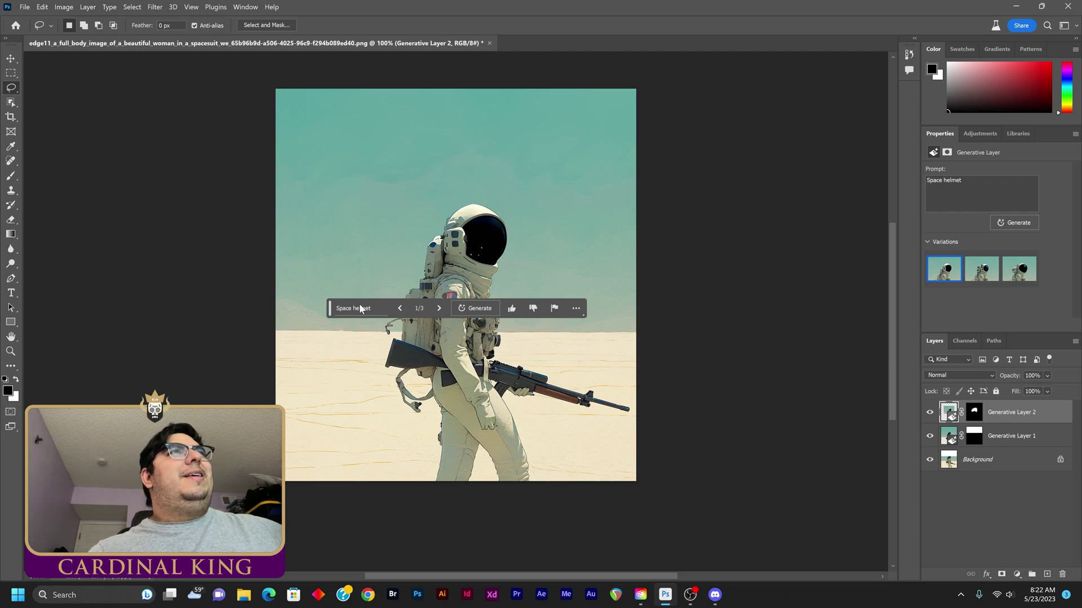
pyautogui.click(440, 309)
pyautogui.click(439, 309)
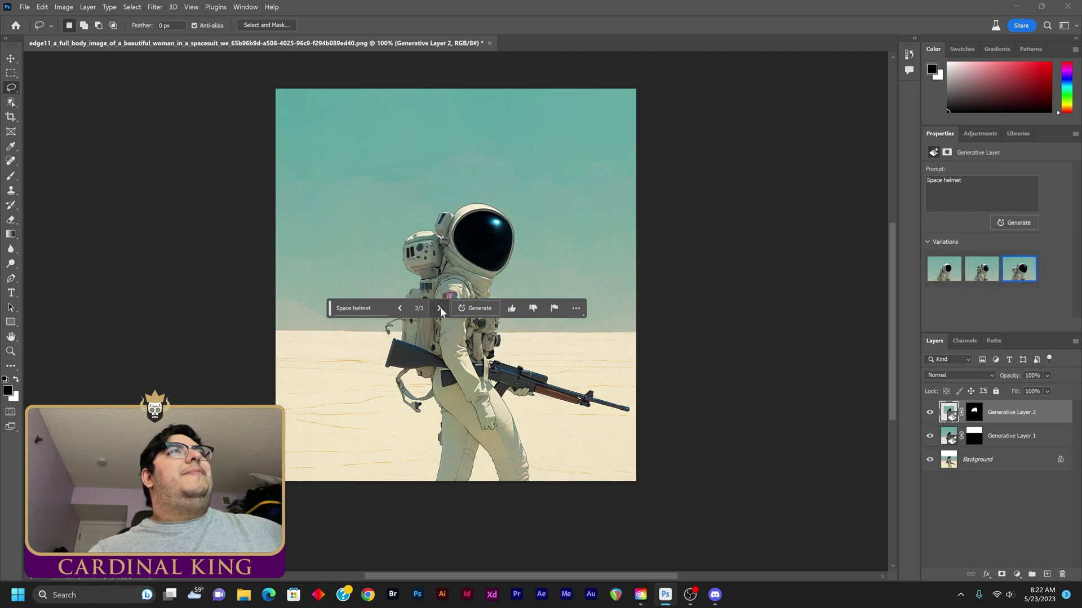
pyautogui.click(401, 309)
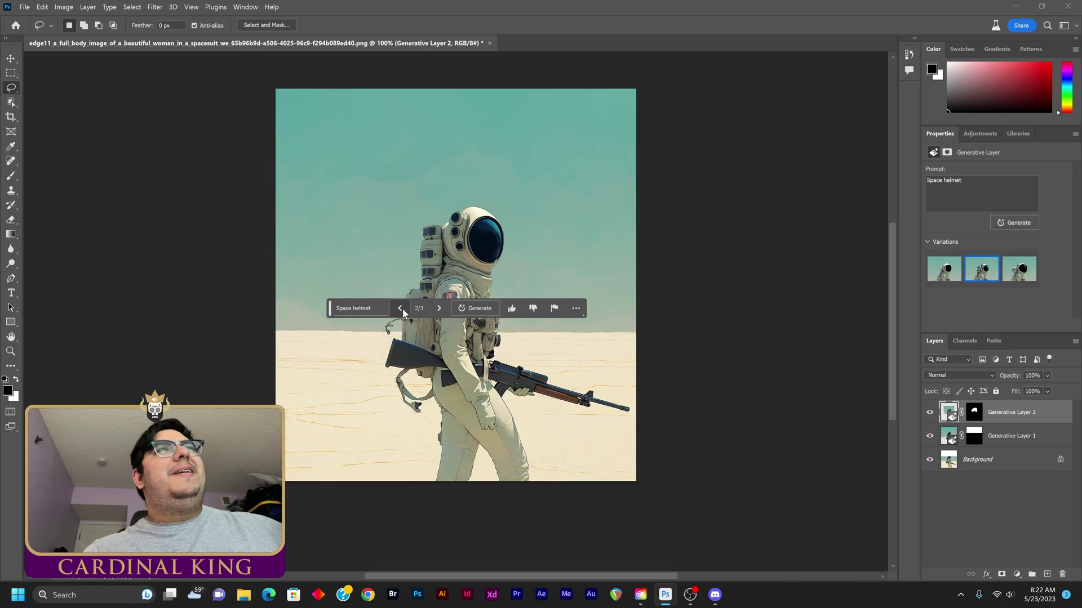
pyautogui.click(401, 309)
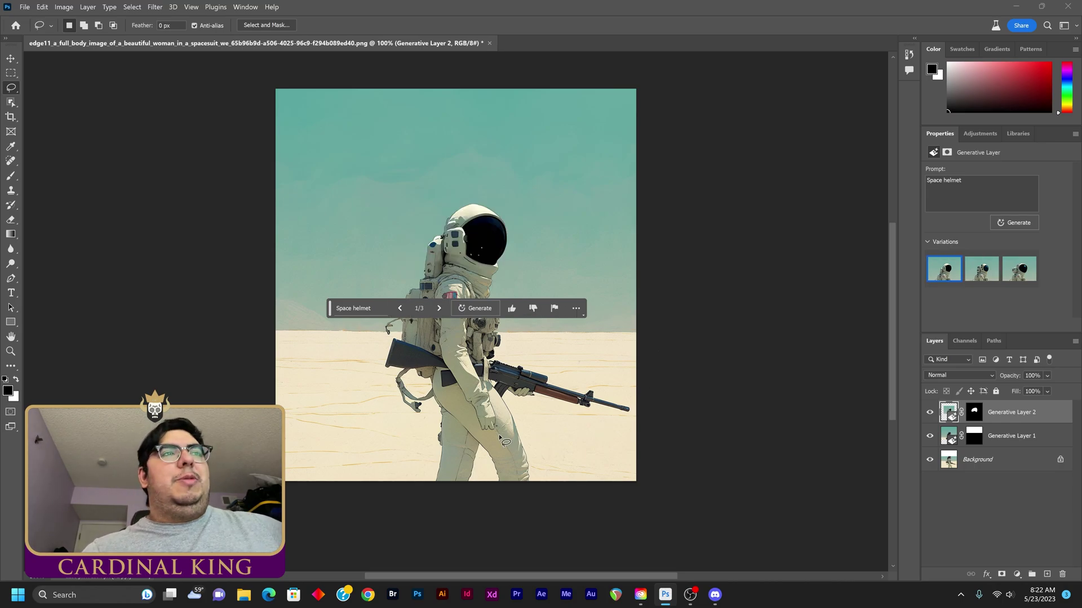
pyautogui.moveTo(495, 417)
pyautogui.mouseDown()
pyautogui.moveTo(501, 435)
pyautogui.moveTo(476, 436)
pyautogui.moveTo(490, 407)
pyautogui.moveTo(496, 418)
pyautogui.mouseUp()
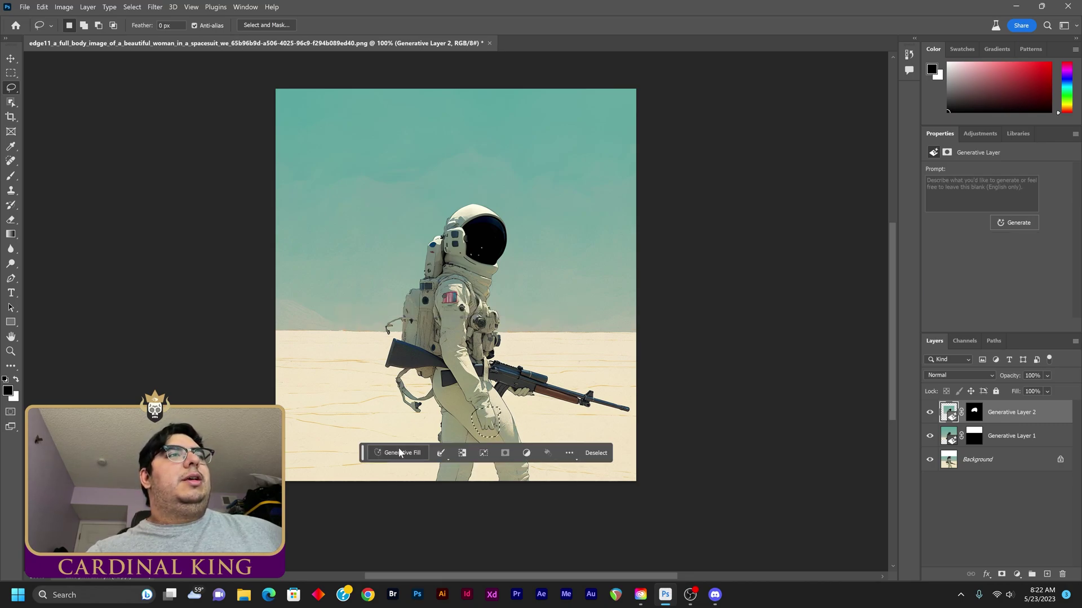
# Regenerate the astronaut's hand and compare its three variations, settling on the second.
pyautogui.click(400, 453)
pyautogui.click(563, 455)
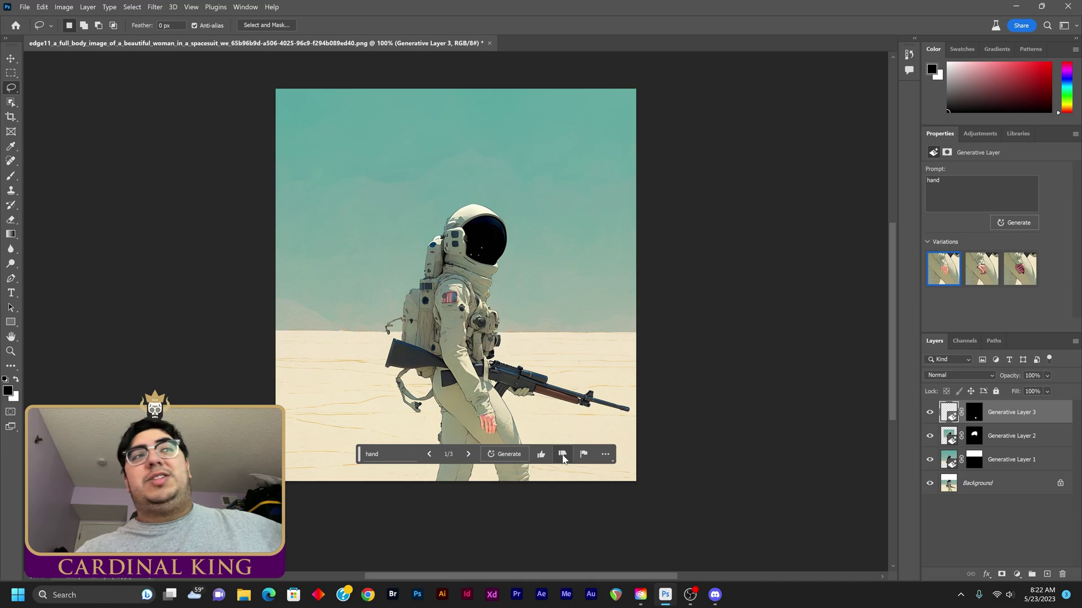
pyautogui.click(468, 458)
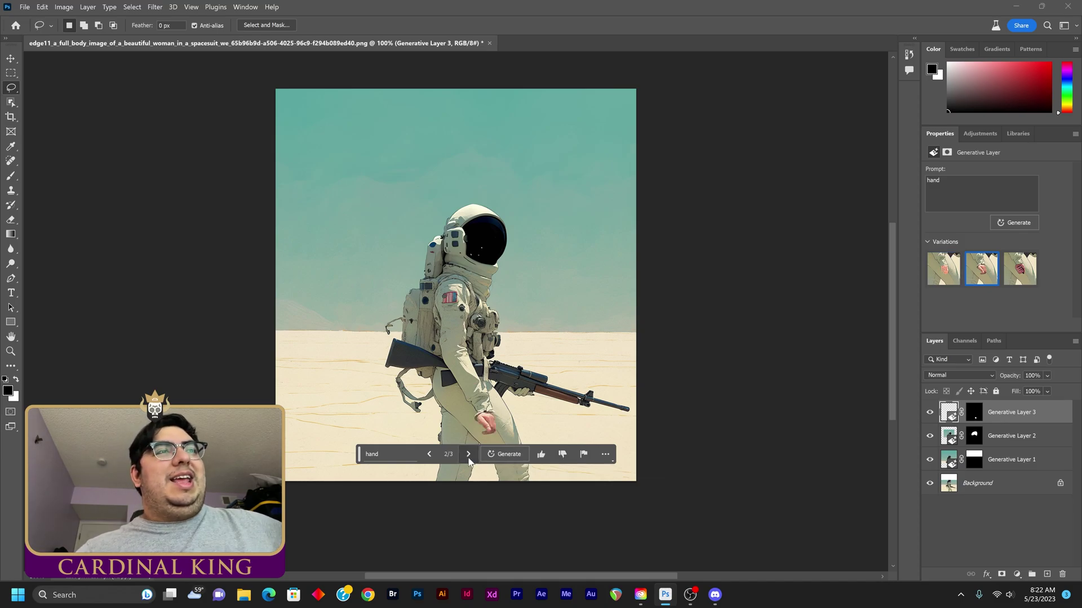
pyautogui.click(468, 458)
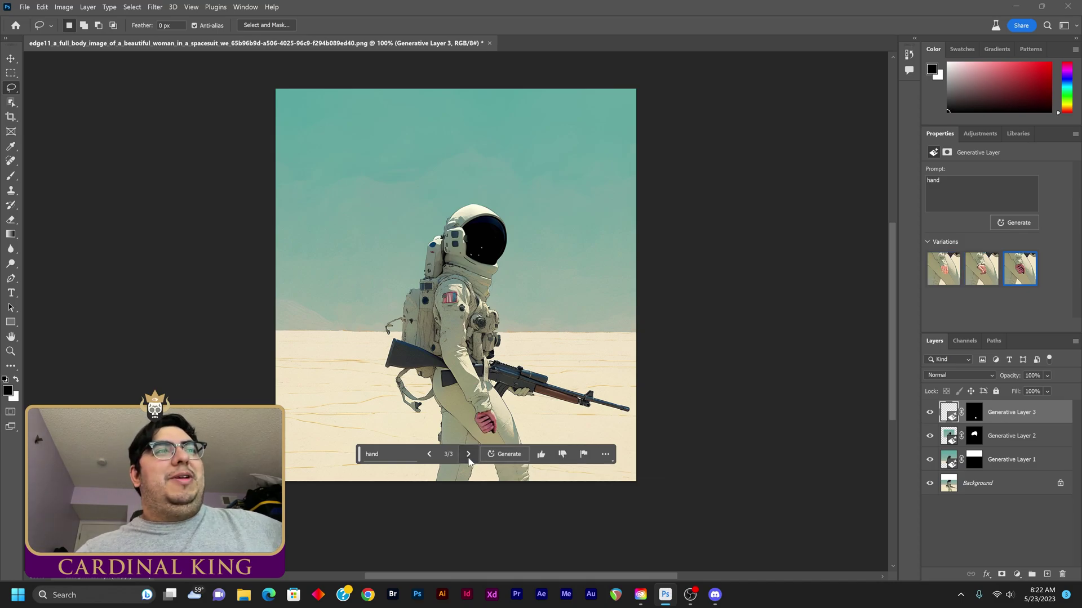
pyautogui.click(428, 454)
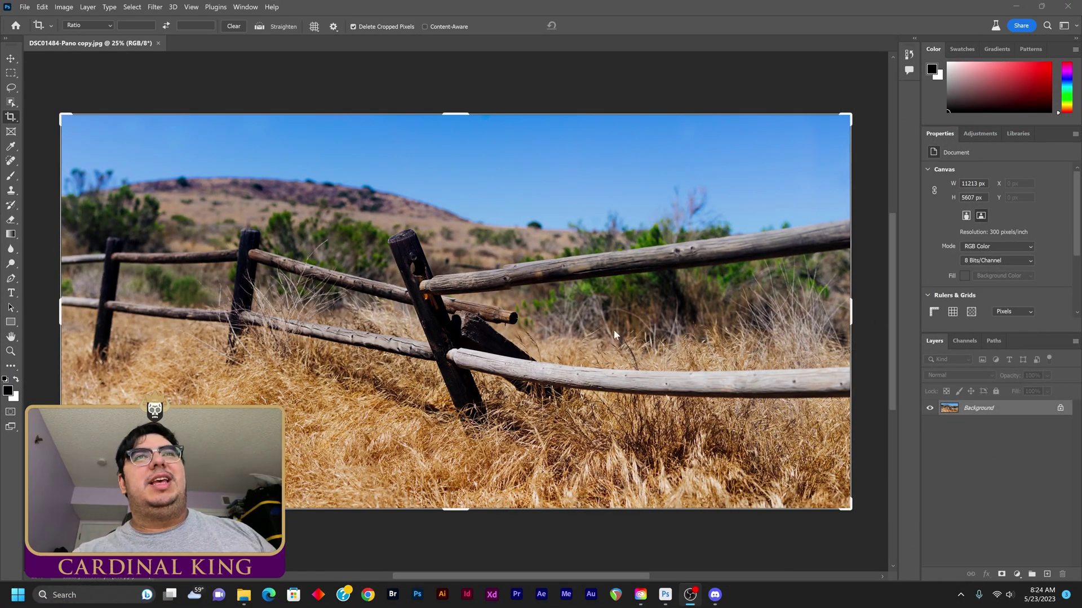
# Lasso around the leaning fence post and generate fill with the prompt 'grass'.
pyautogui.click(11, 87)
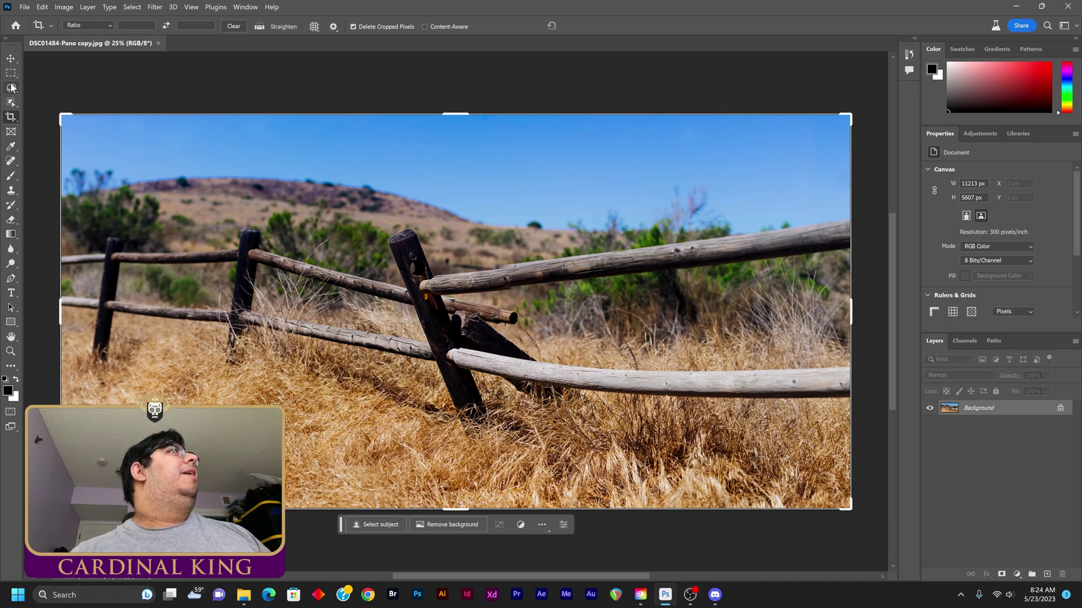
pyautogui.click(10, 87)
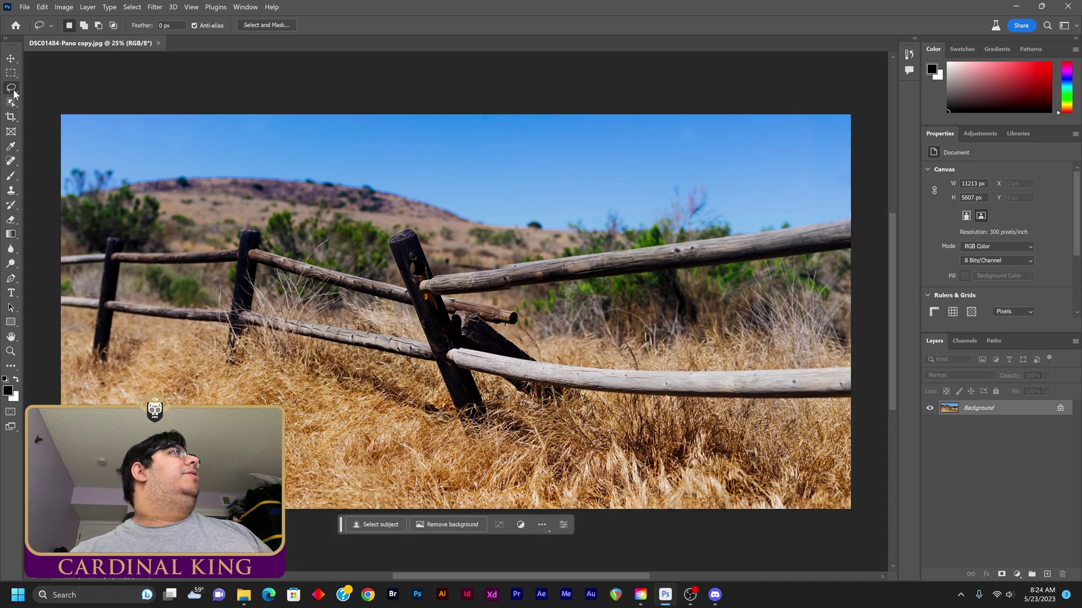
pyautogui.moveTo(332, 198)
pyautogui.mouseDown()
pyautogui.moveTo(333, 399)
pyautogui.moveTo(402, 345)
pyautogui.moveTo(387, 219)
pyautogui.moveTo(365, 170)
pyautogui.moveTo(338, 169)
pyautogui.moveTo(295, 253)
pyautogui.moveTo(409, 380)
pyautogui.moveTo(421, 204)
pyautogui.moveTo(344, 169)
pyautogui.mouseUp()
pyautogui.click(355, 217)
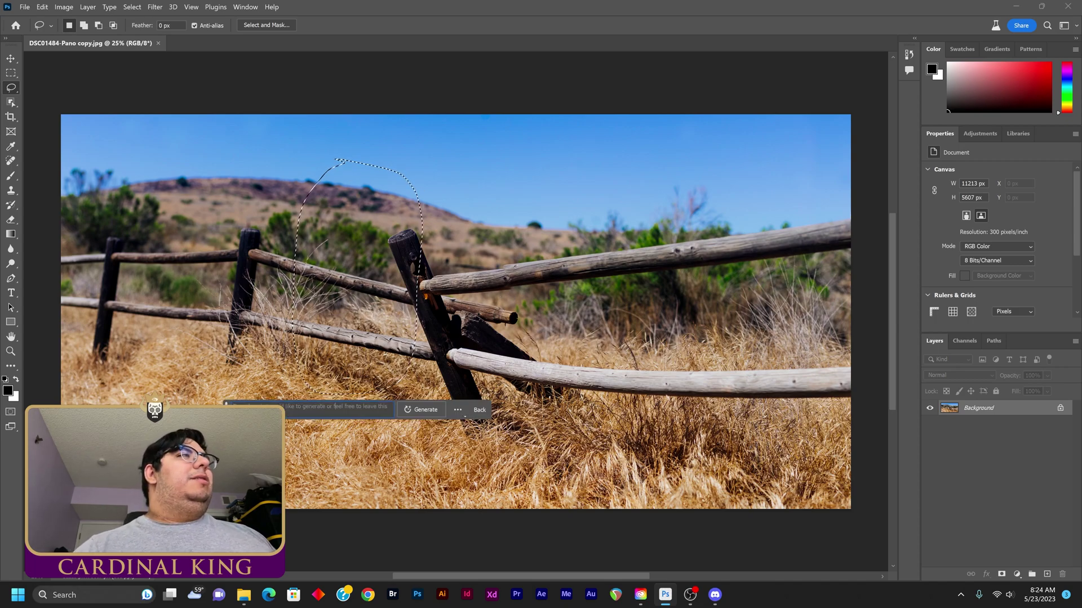
pyautogui.click(335, 407)
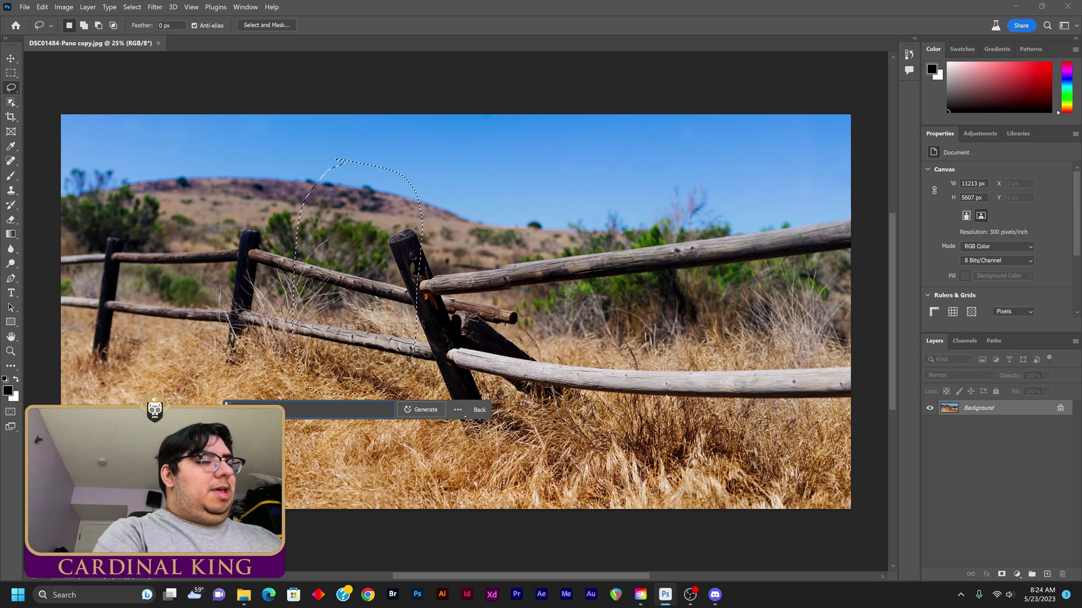
pyautogui.write('grass')
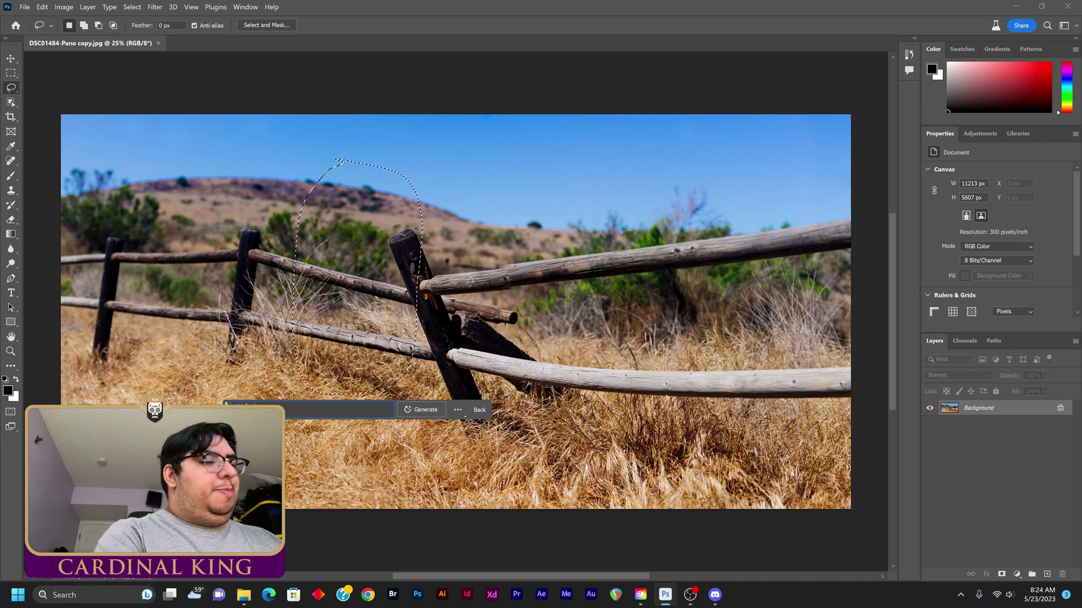
pyautogui.click(434, 409)
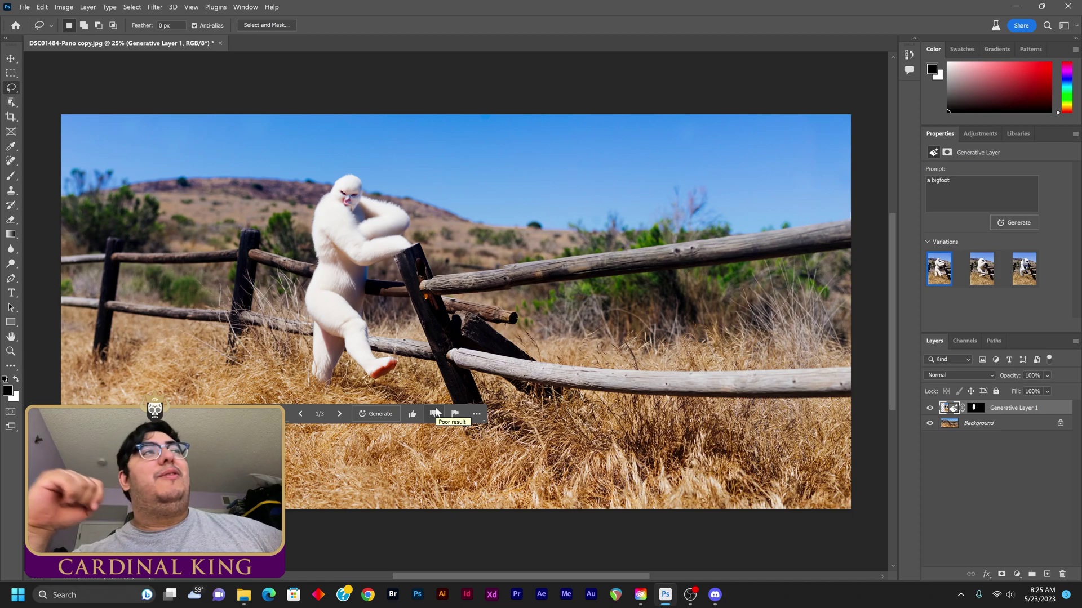
# Cycle to the third of three generated bigfoot variations.
pyautogui.click(340, 414)
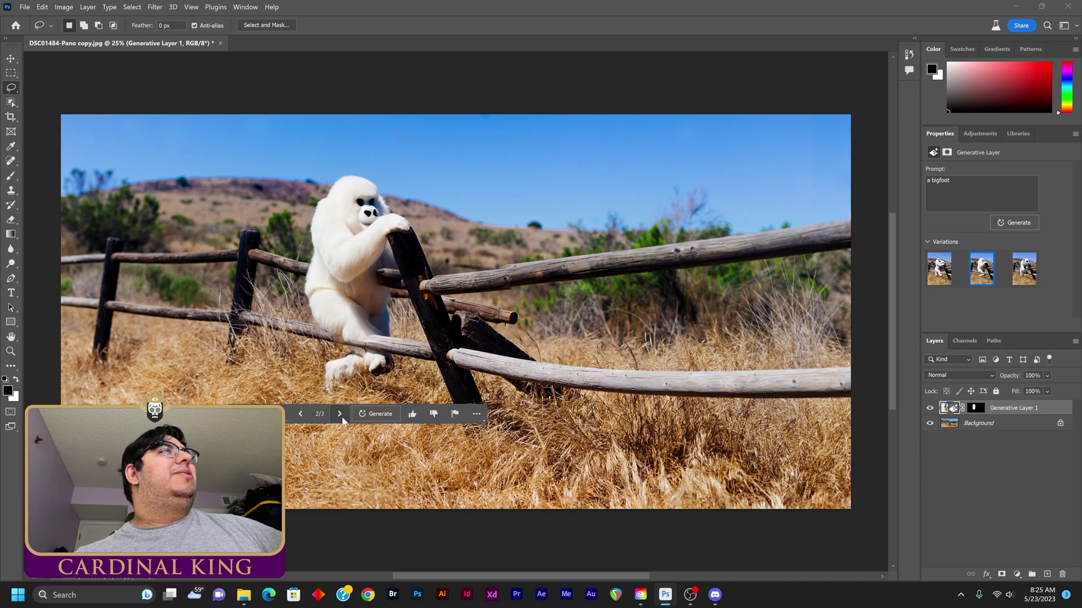
pyautogui.click(340, 415)
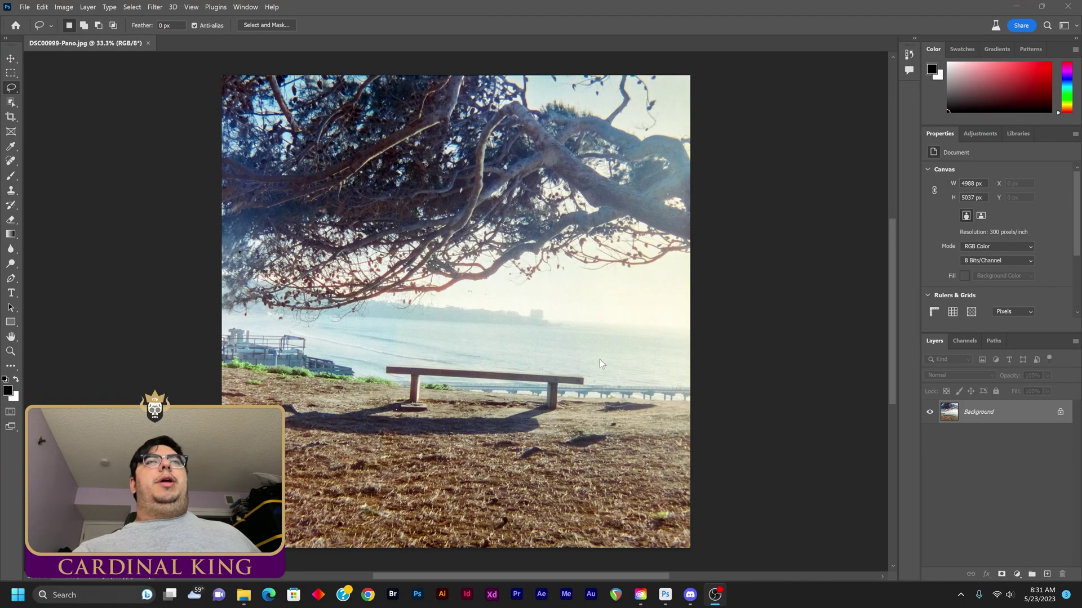
# Focus the editor on the seaside bench photo DSC00999-Pano.jpg.
pyautogui.click(779, 343)
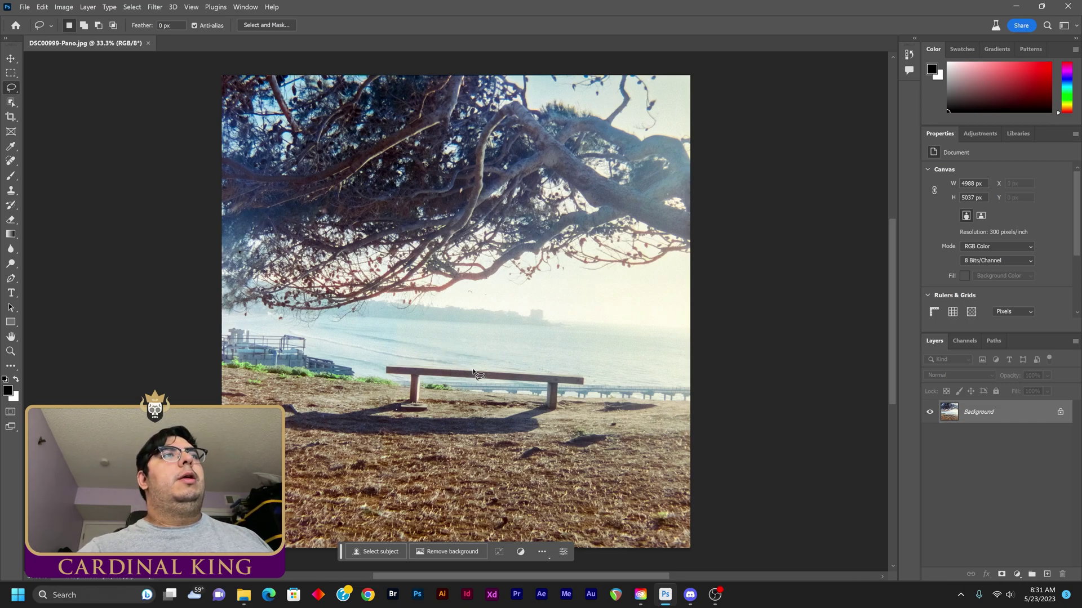
# Lasso above the bench and generate 'A woman with her back turned to us, analog film', keeping variation 3.
pyautogui.moveTo(483, 417)
pyautogui.mouseDown()
pyautogui.moveTo(464, 389)
pyautogui.moveTo(469, 352)
pyautogui.mouseUp()
pyautogui.moveTo(544, 307)
pyautogui.mouseDown()
pyautogui.moveTo(521, 412)
pyautogui.moveTo(495, 424)
pyautogui.mouseUp()
pyautogui.click(429, 440)
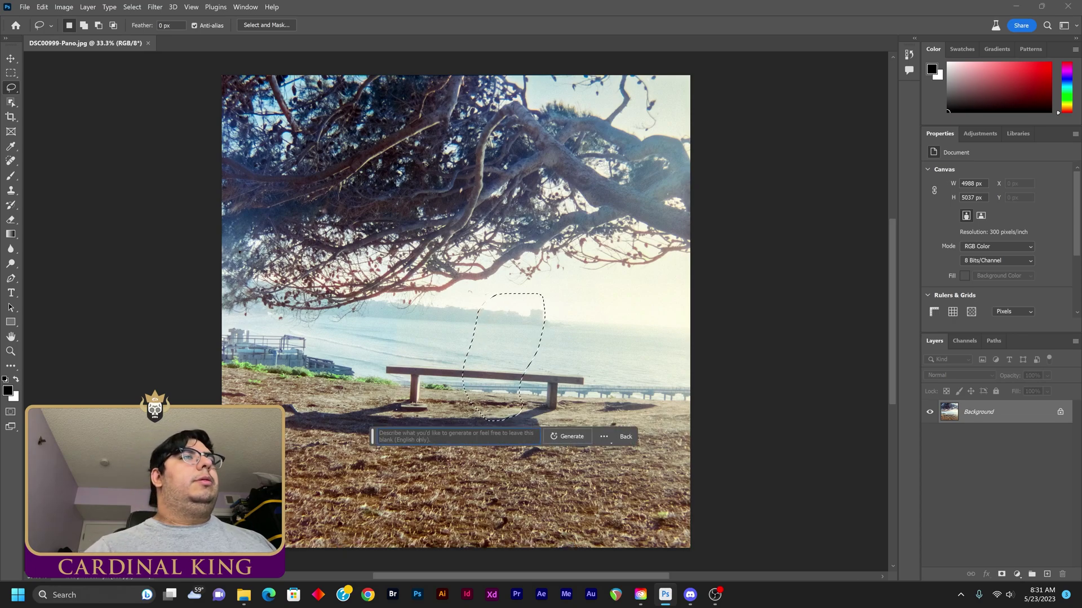
pyautogui.write('A woman with her back ')
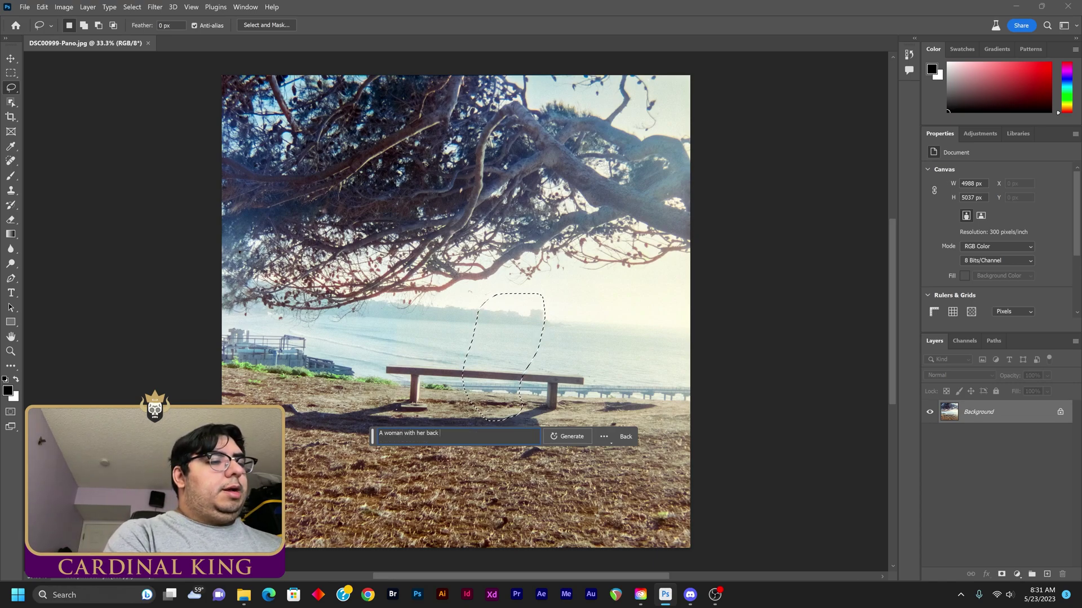
pyautogui.write('turned to us')
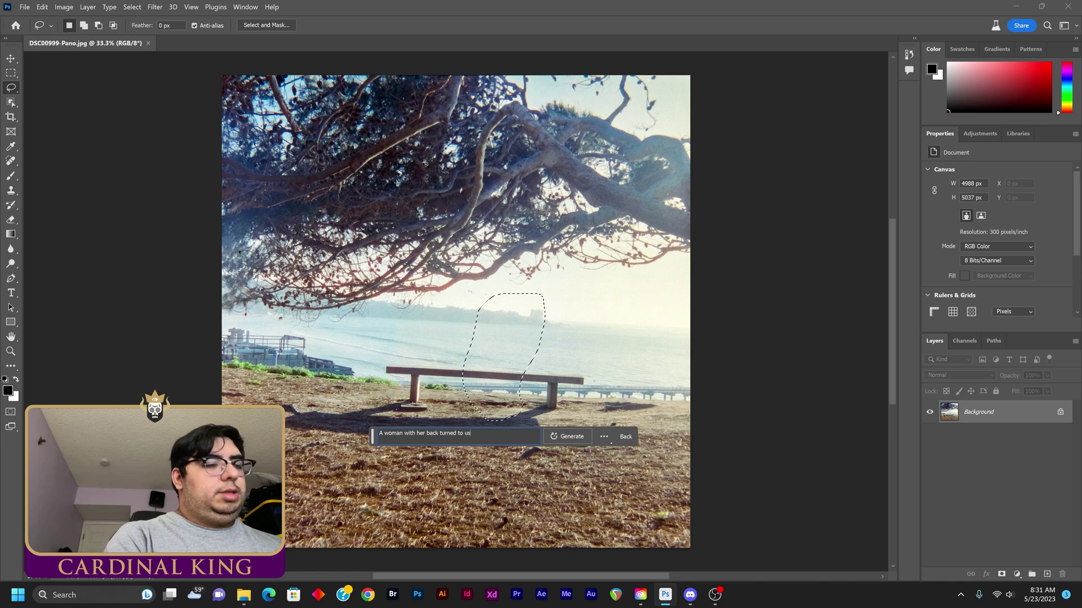
pyautogui.write(', anal')
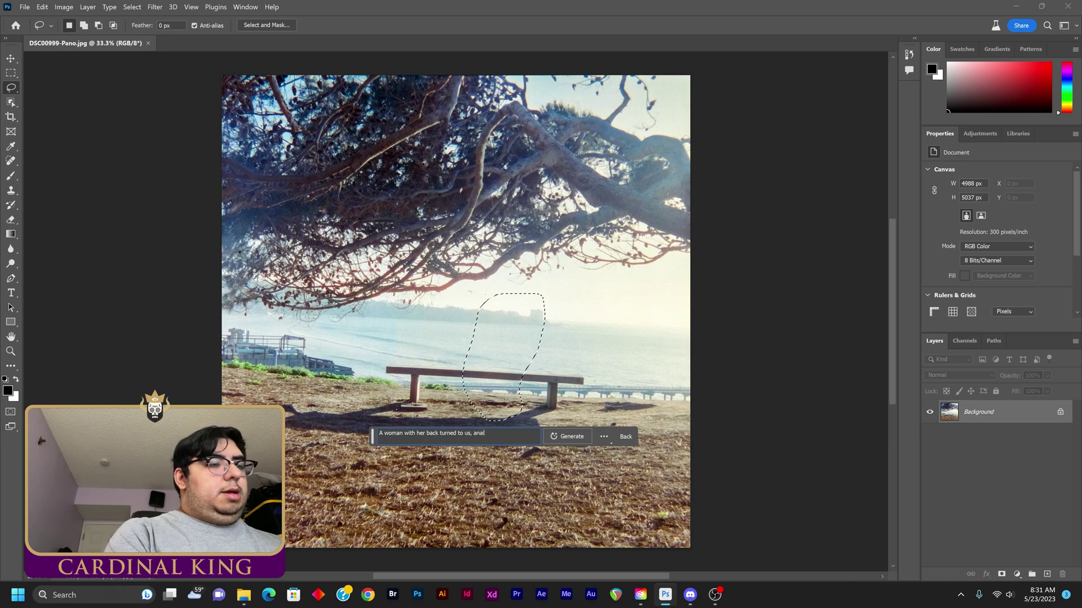
pyautogui.write('oge')
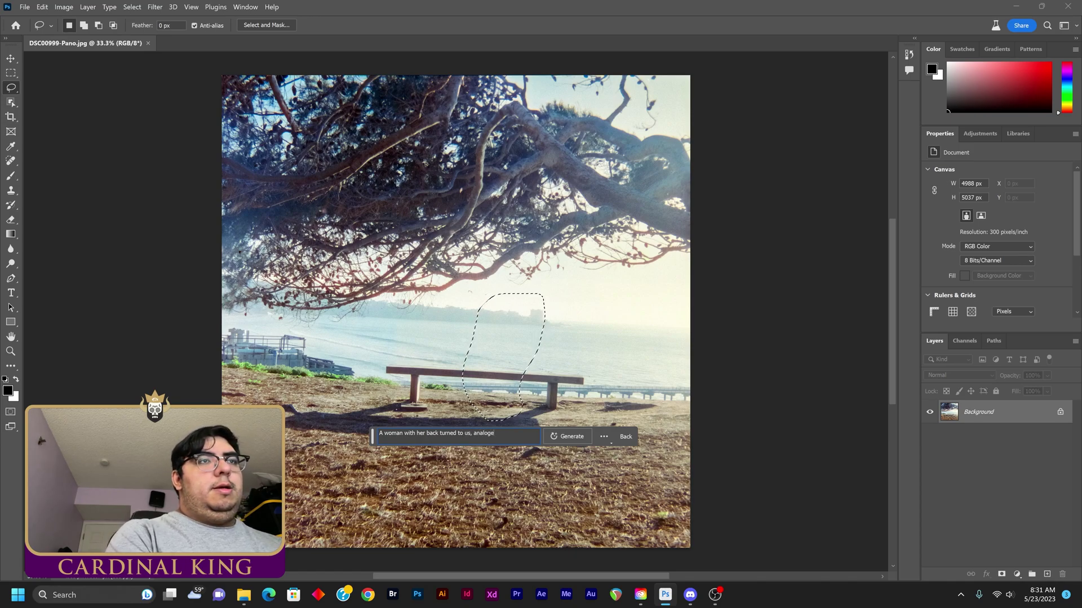
pyautogui.write(' film')
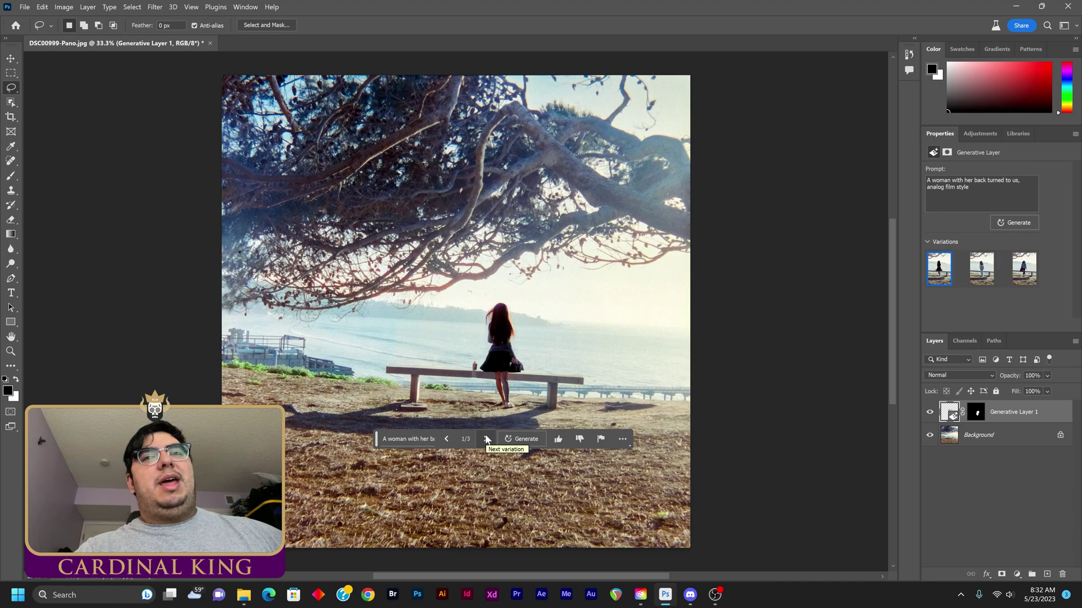
pyautogui.click(486, 439)
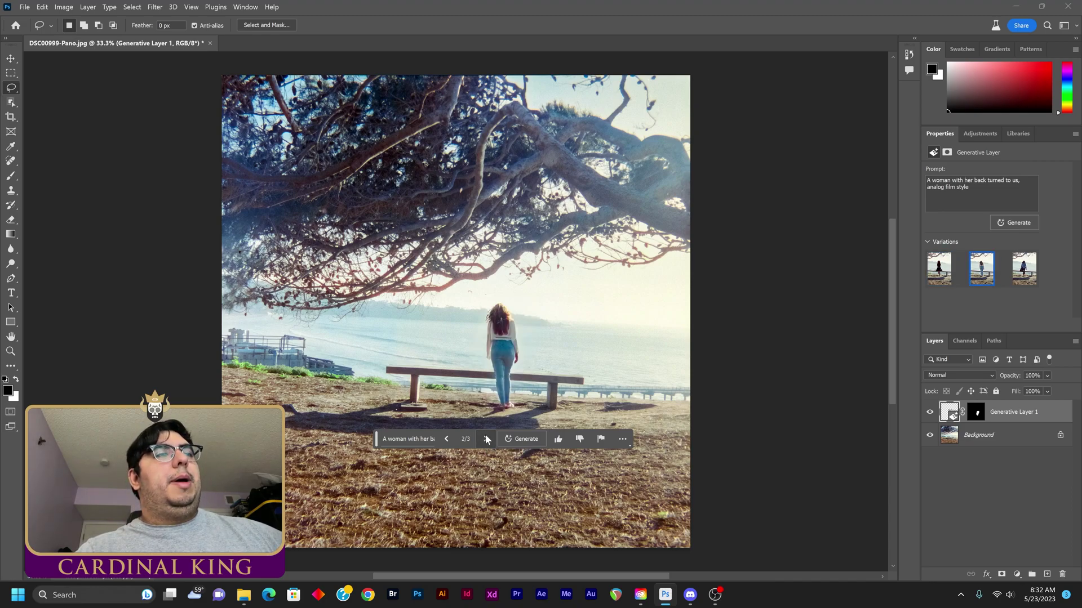
pyautogui.click(486, 439)
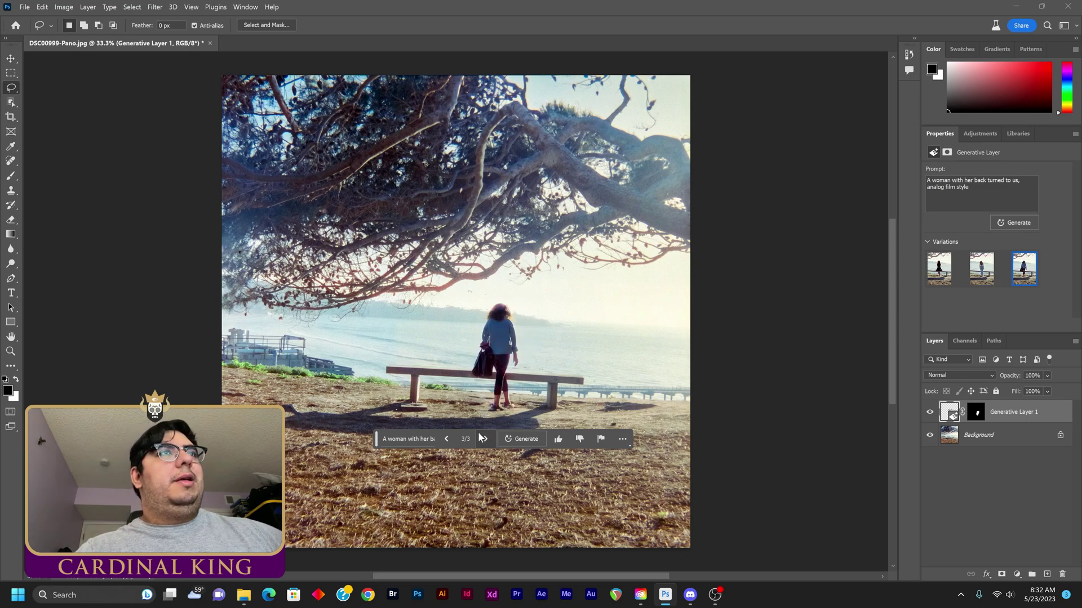
pyautogui.click(415, 439)
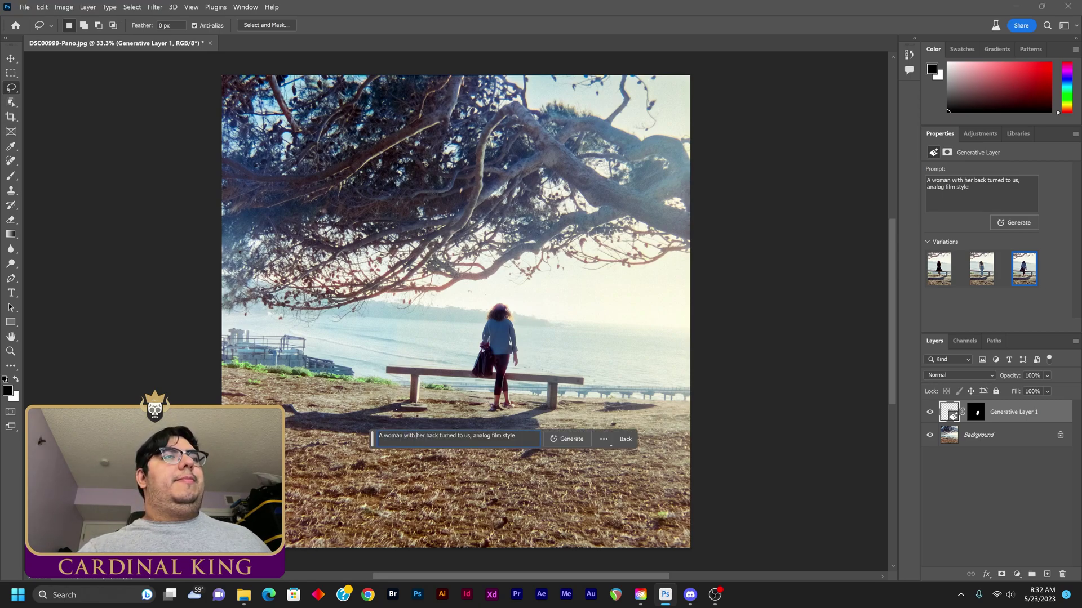
# Change the prompt to 'A woman sitting on the bench', regenerate, and pick variation 3/6.
pyautogui.moveTo(515, 436); pyautogui.dragTo(378, 436)
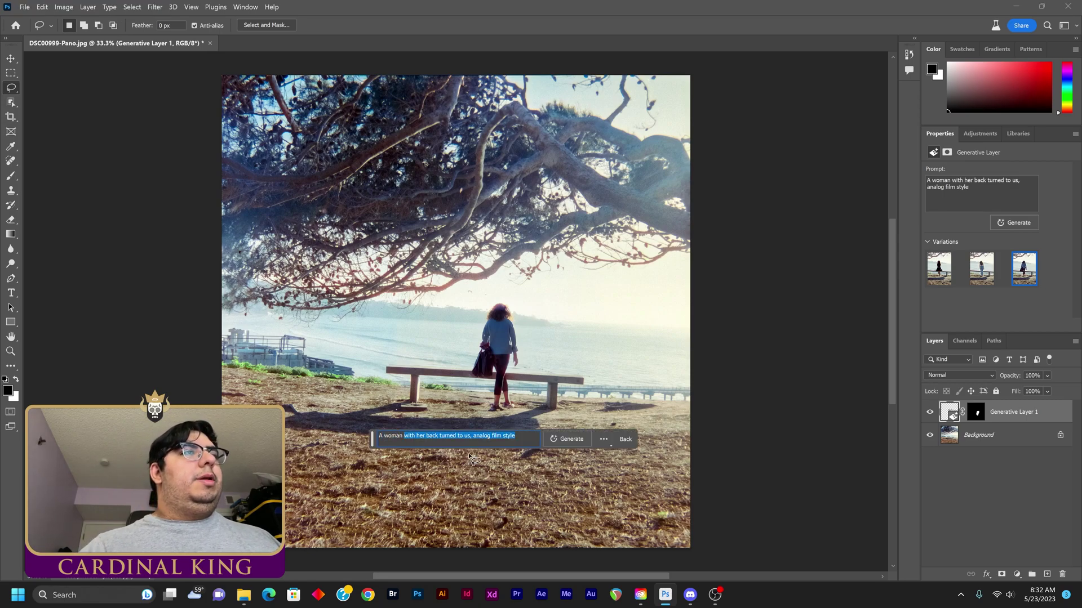
pyautogui.press('BackSpace')
pyautogui.write('sittin')
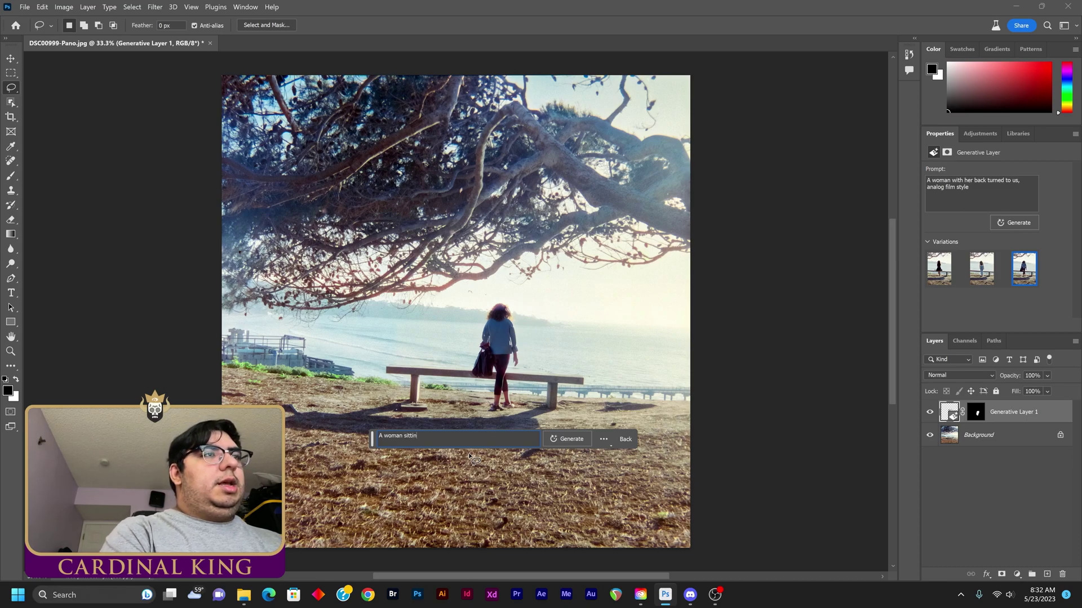
pyautogui.write('g on the bench')
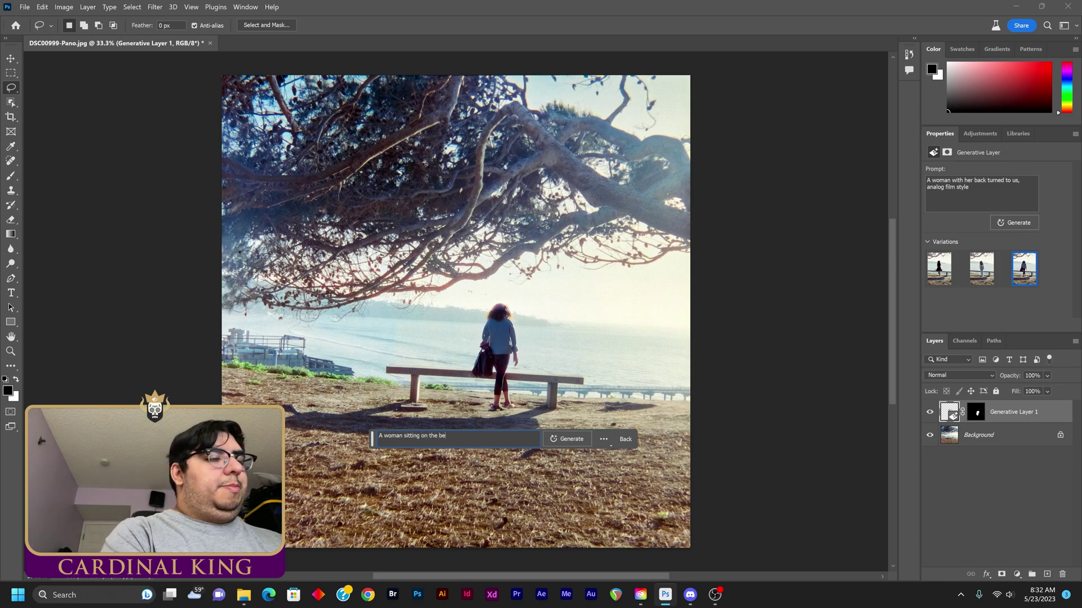
pyautogui.click(566, 439)
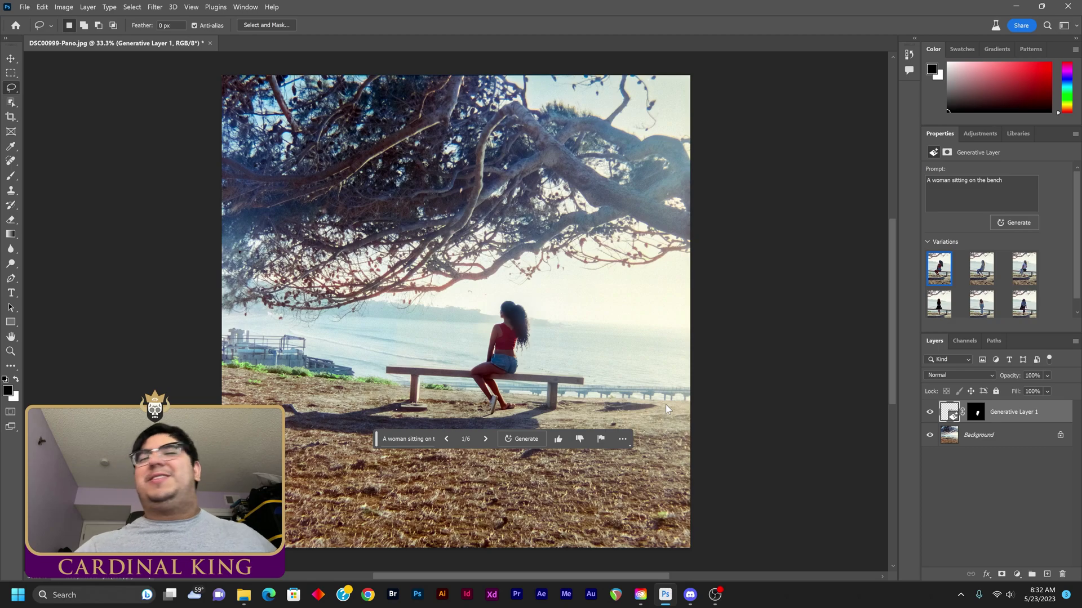
pyautogui.click(483, 439)
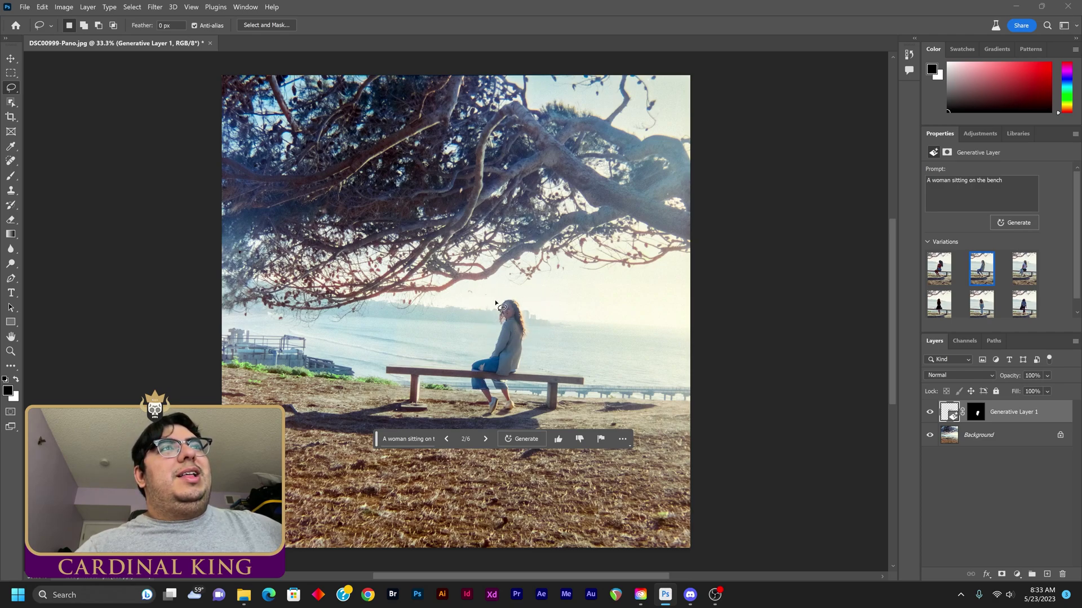
pyautogui.click(485, 440)
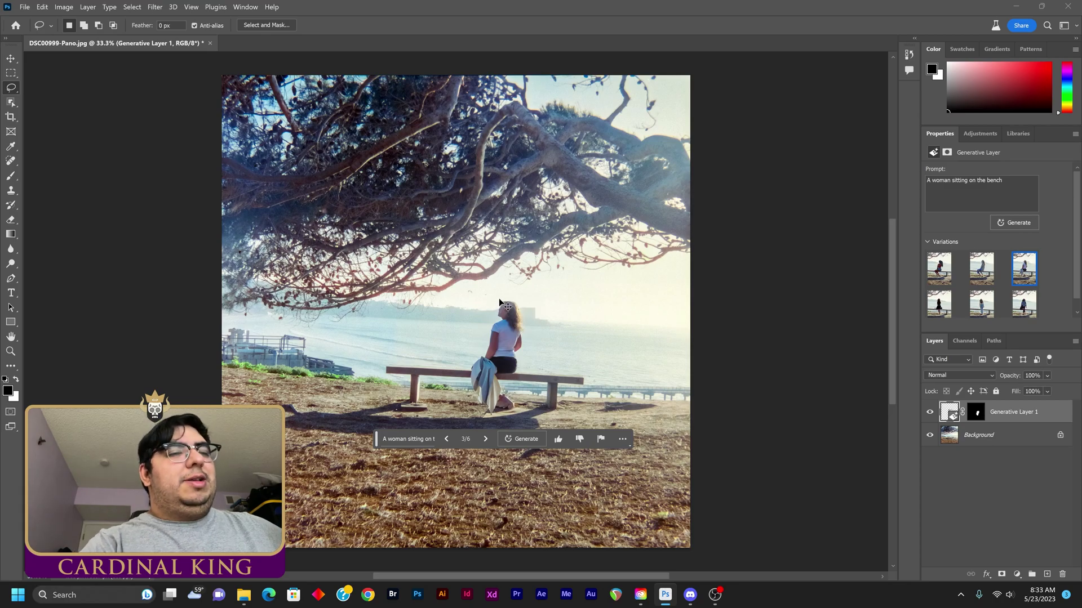
# Zoom in to 200% on the seated woman, then zoom back out.
pyautogui.hotkey('ctrl', '+')
pyautogui.hotkey('ctrl', '+')
pyautogui.hotkey('ctrl', '+')
pyautogui.hotkey('ctrl', '+')
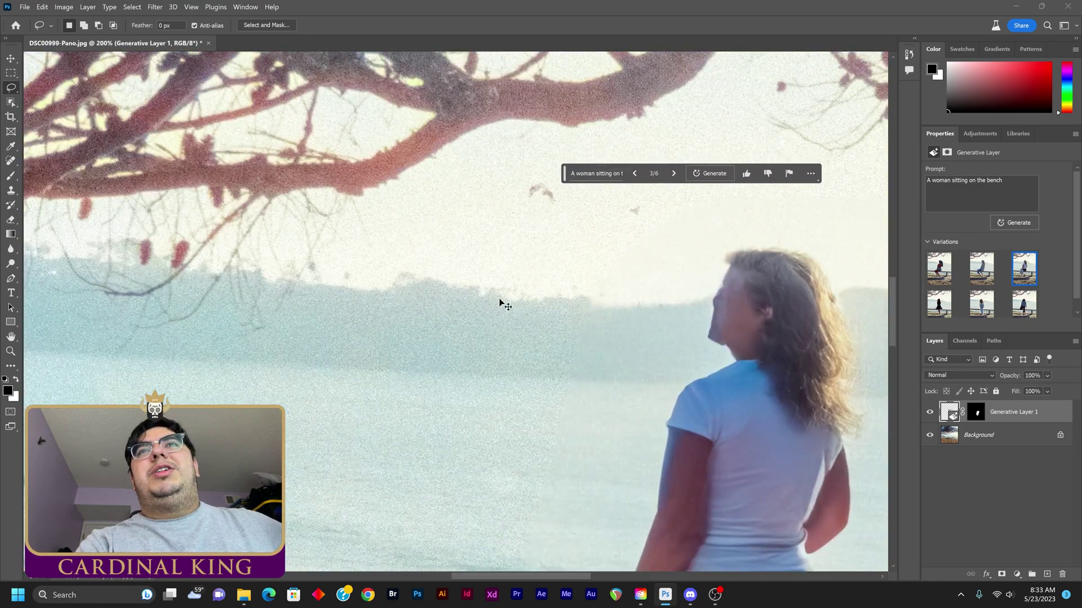
pyautogui.hotkey('ctrl', '-')
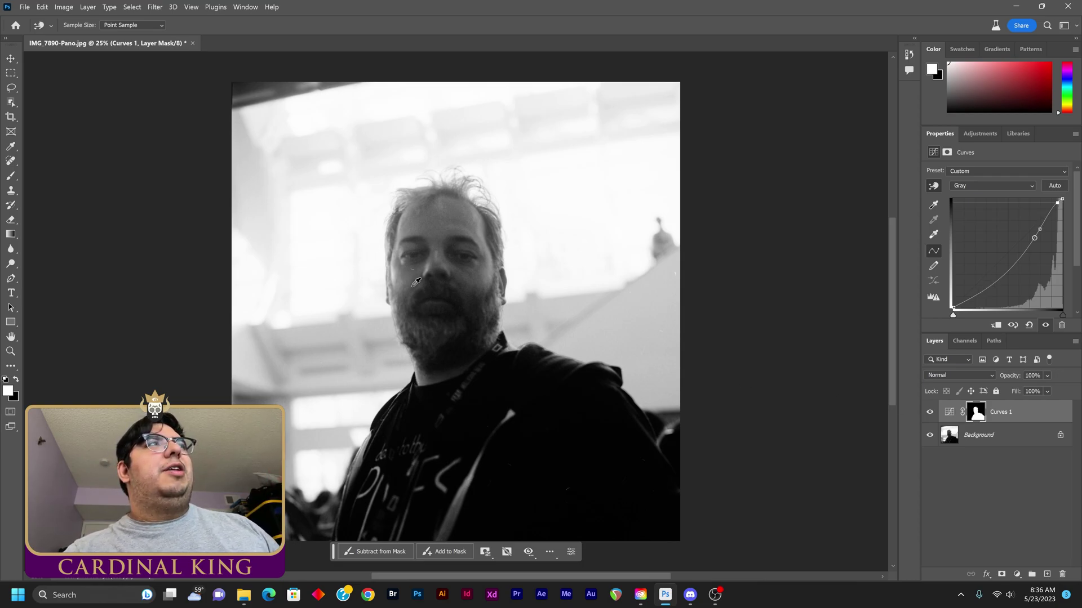
# Toggle the Curves 1 layer off and back on to compare before and after.
pyautogui.click(930, 413)
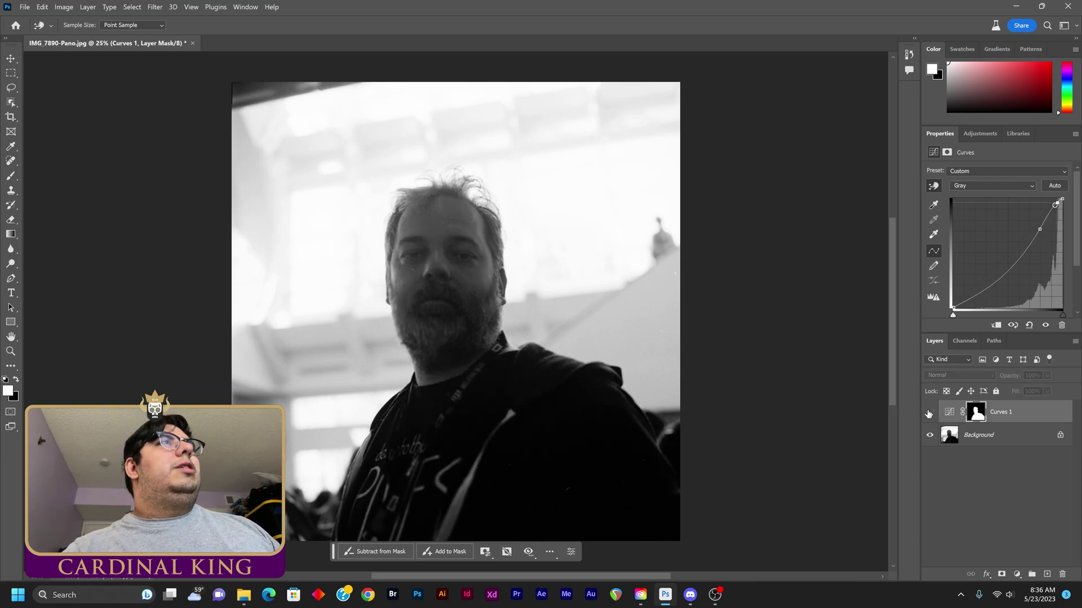
pyautogui.click(930, 413)
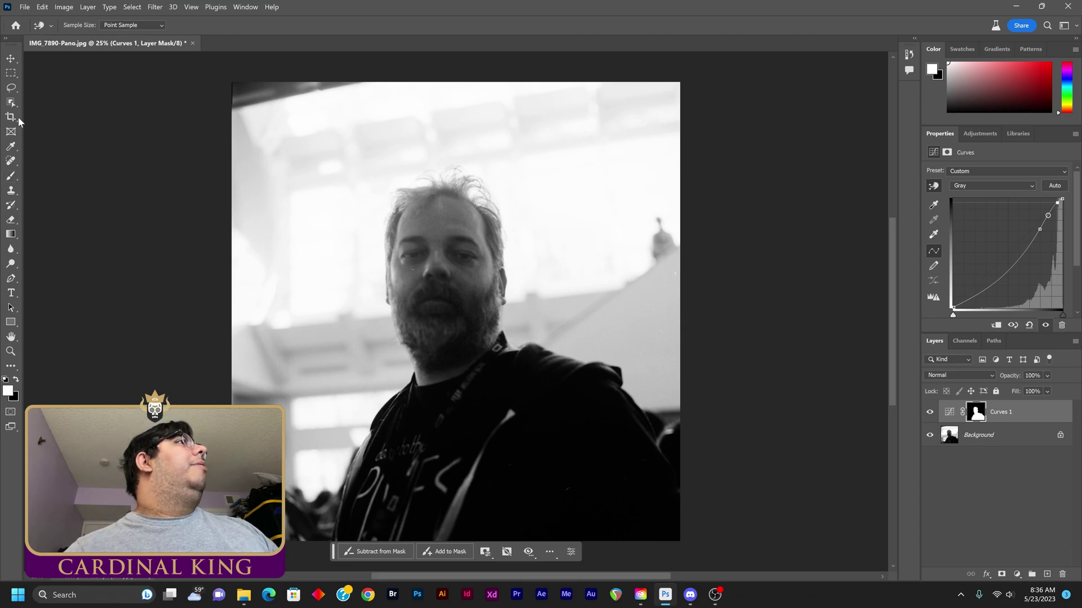
# Convert the portrait to RGB Color and lasso a freehand selection around the left eye.
pyautogui.click(10, 88)
pyautogui.moveTo(434, 234)
pyautogui.mouseDown()
pyautogui.moveTo(412, 272)
pyautogui.moveTo(389, 259)
pyautogui.moveTo(401, 231)
pyautogui.moveTo(435, 237)
pyautogui.mouseUp()
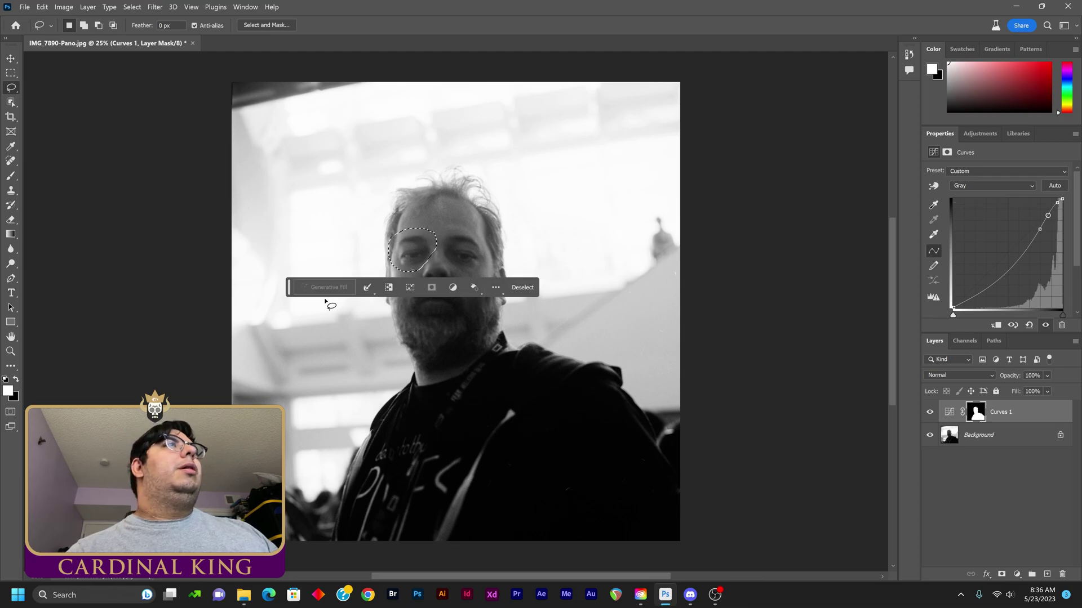
pyautogui.click(354, 289)
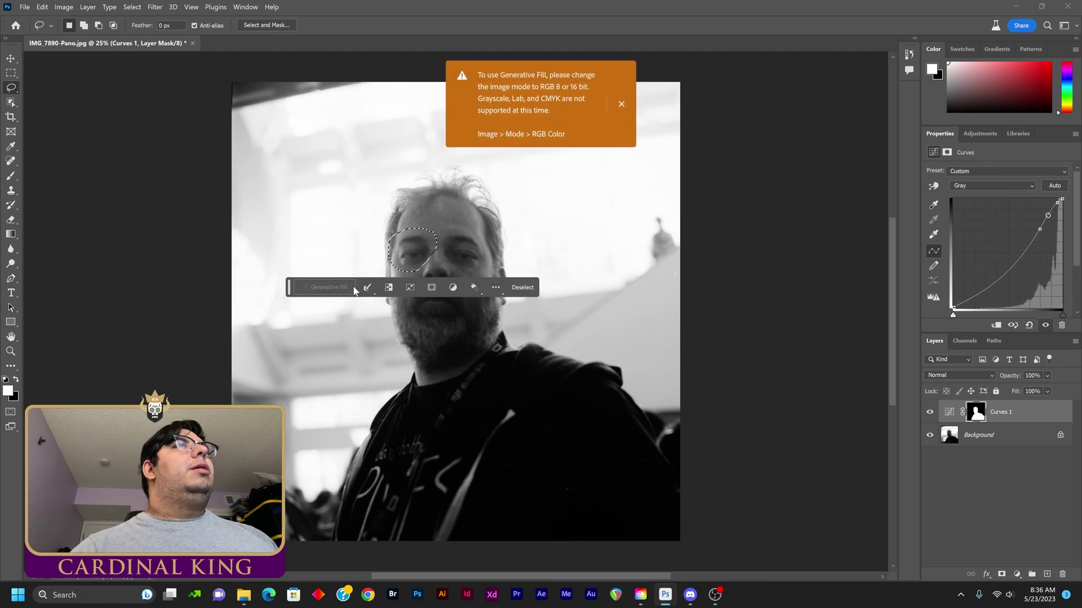
pyautogui.click(621, 104)
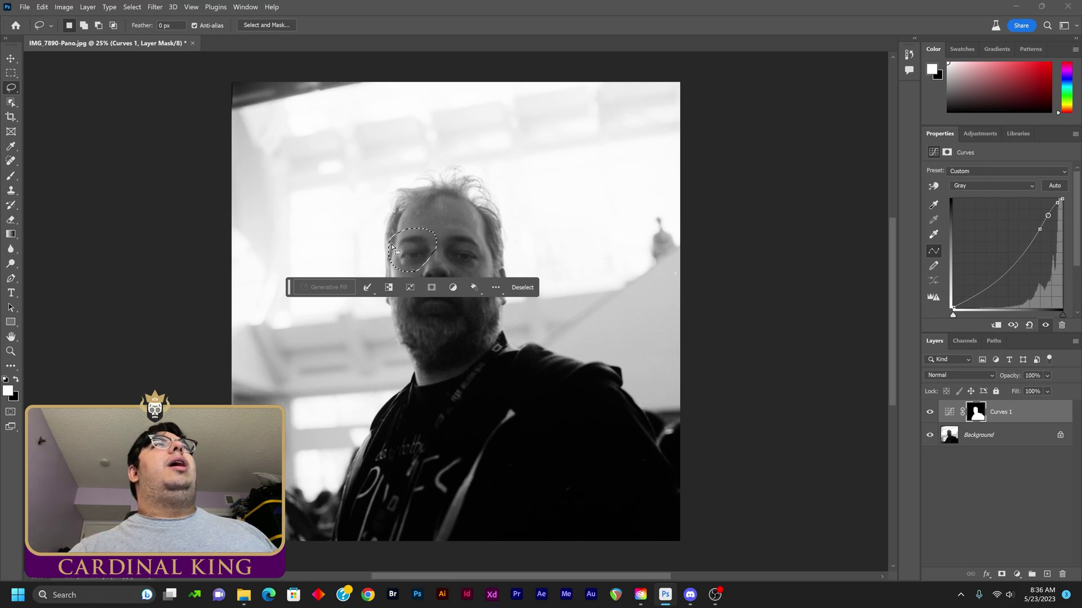
pyautogui.click(420, 251)
pyautogui.moveTo(432, 235)
pyautogui.mouseDown()
pyautogui.moveTo(394, 241)
pyautogui.moveTo(395, 273)
pyautogui.moveTo(427, 271)
pyautogui.moveTo(431, 236)
pyautogui.mouseUp()
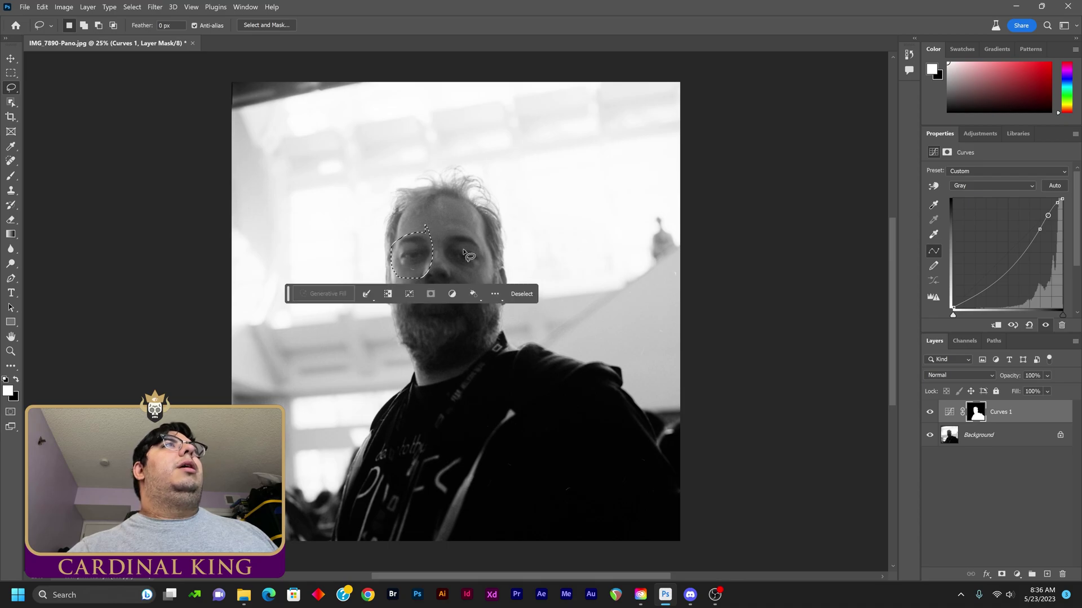
pyautogui.click(323, 294)
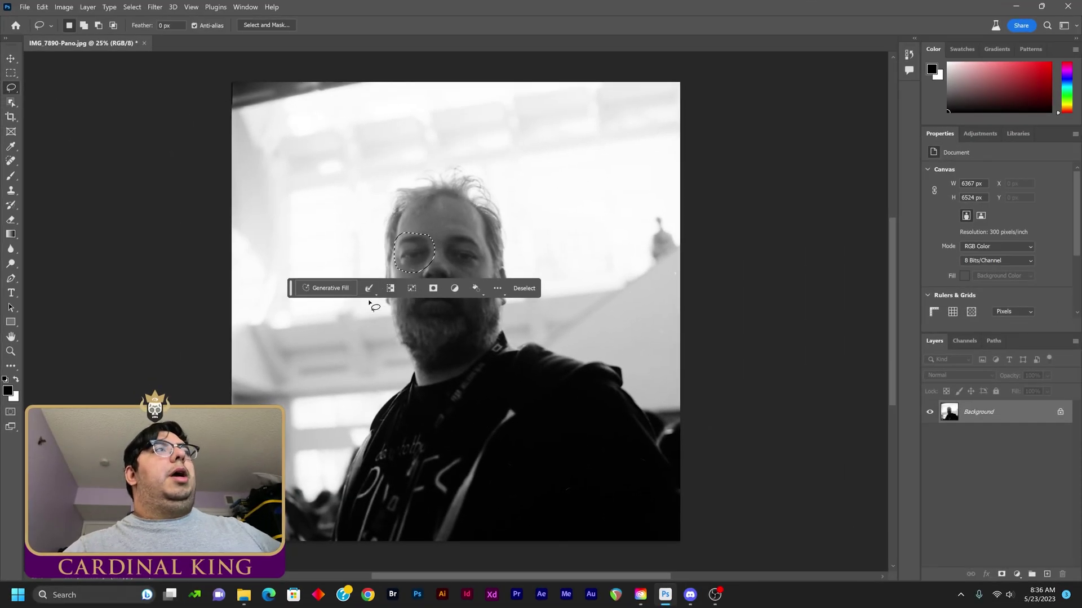
# Generate an eye patch over the left eye and preview its first variations.
pyautogui.click(327, 288)
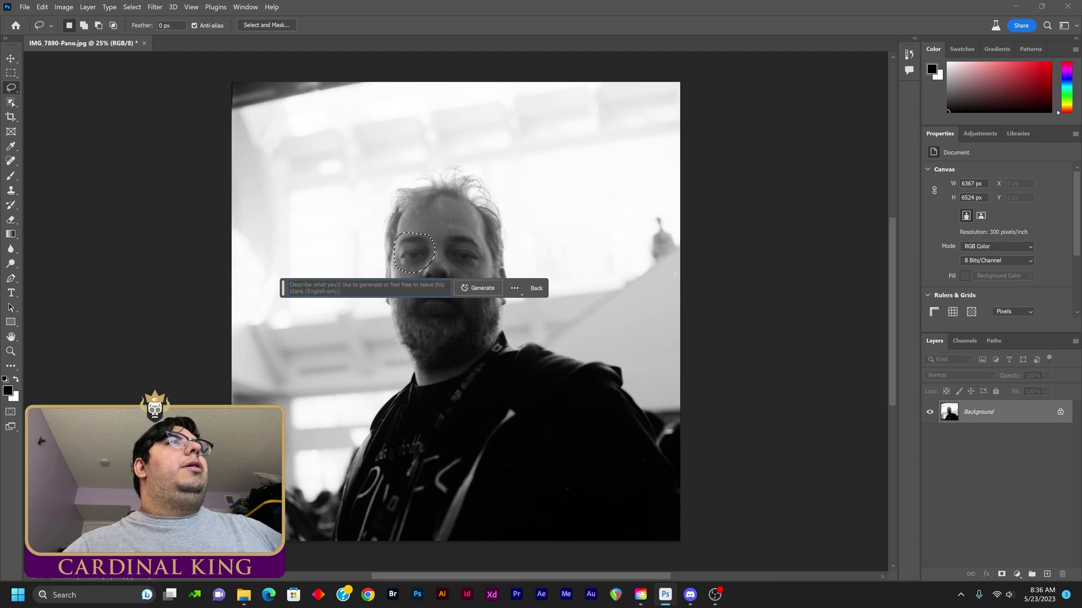
pyautogui.write('Eye patch')
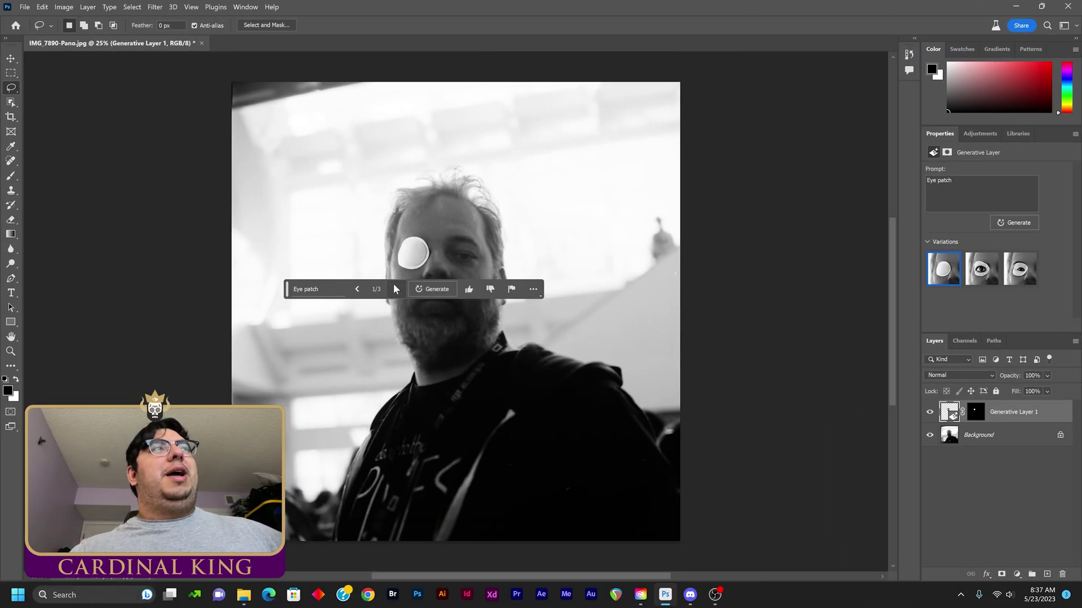
pyautogui.click(394, 288)
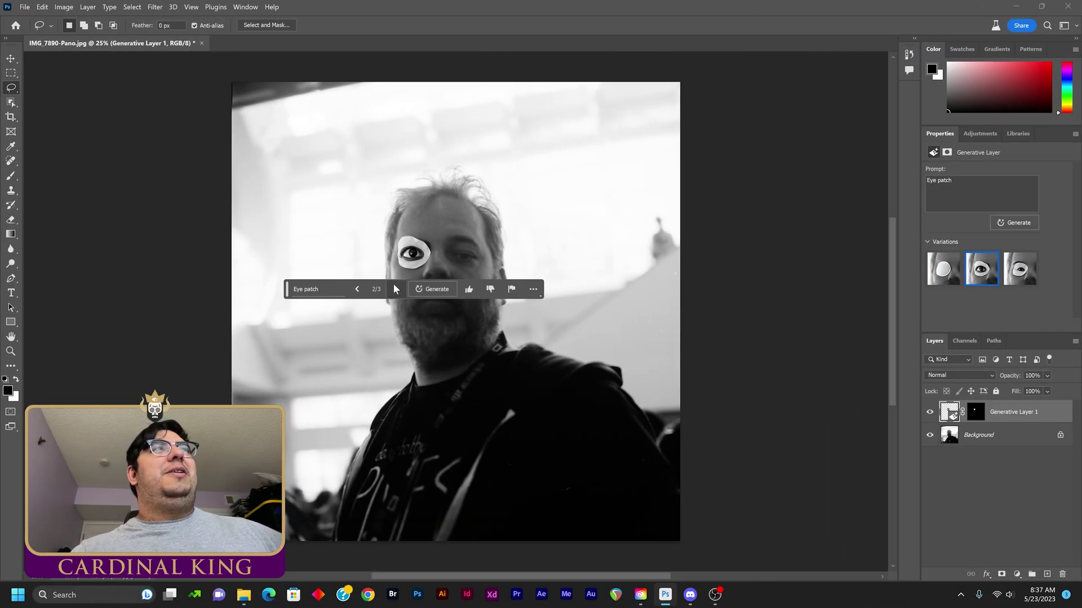
pyautogui.click(394, 288)
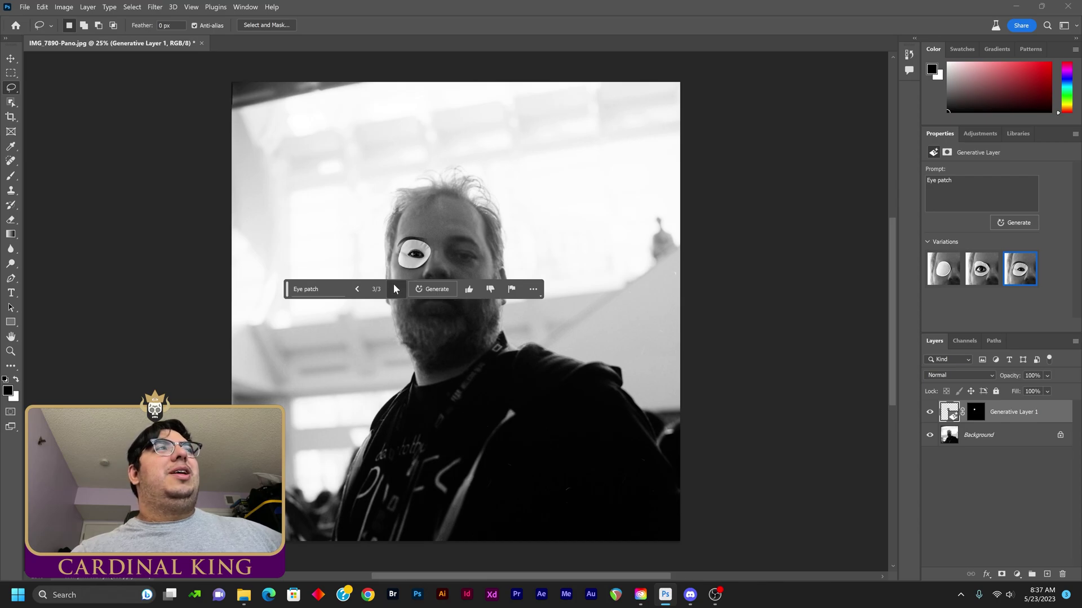
pyautogui.click(395, 289)
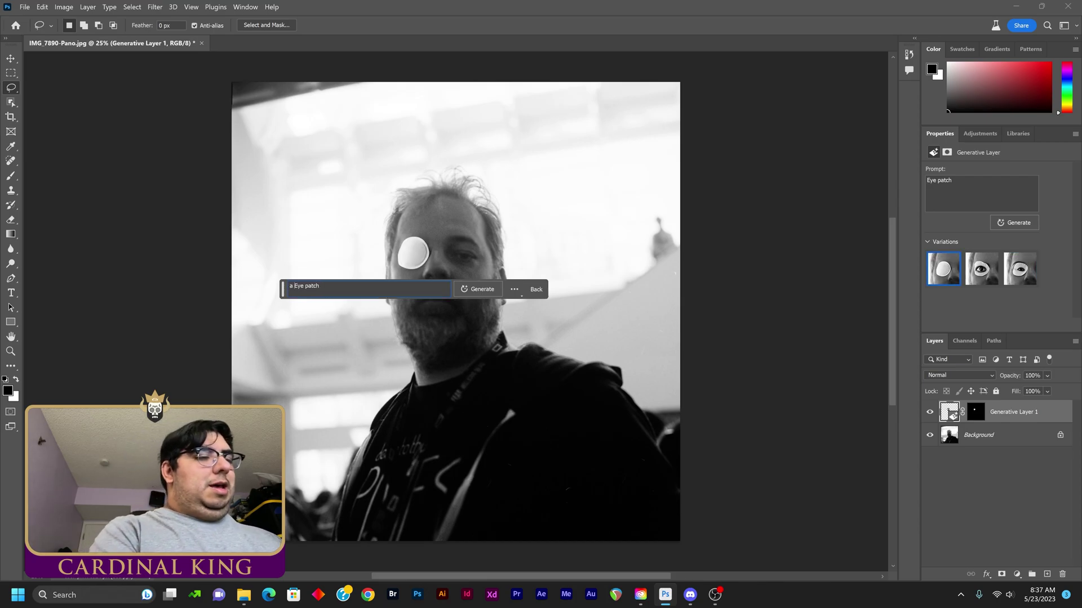
# Regenerate it as a pirate's eye patch and return to the black variation.
pyautogui.write("pirate's")
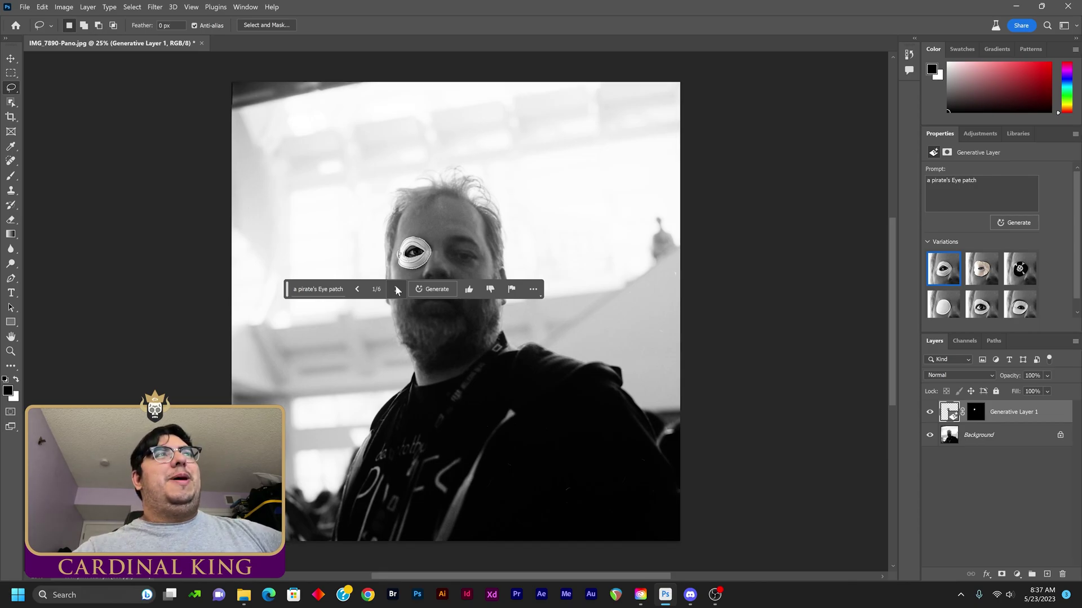
pyautogui.click(397, 290)
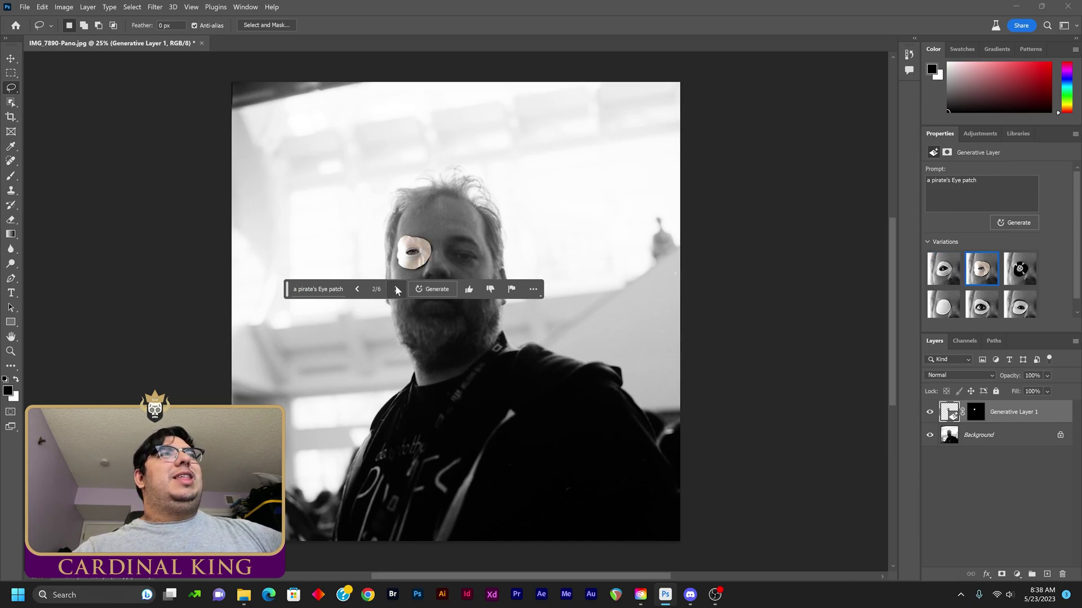
pyautogui.click(397, 289)
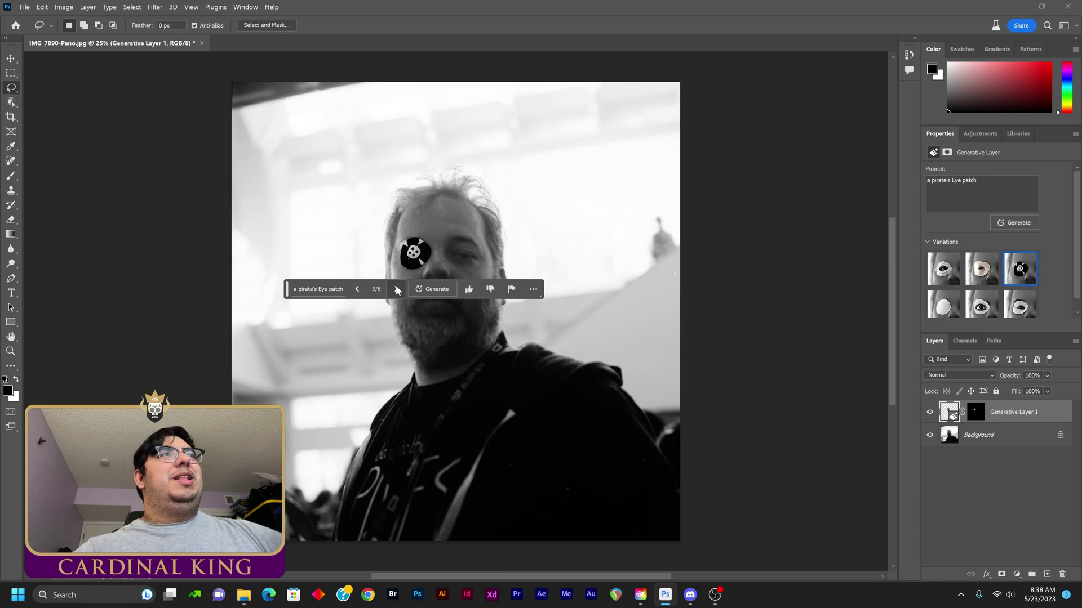
pyautogui.click(397, 290)
pyautogui.click(357, 290)
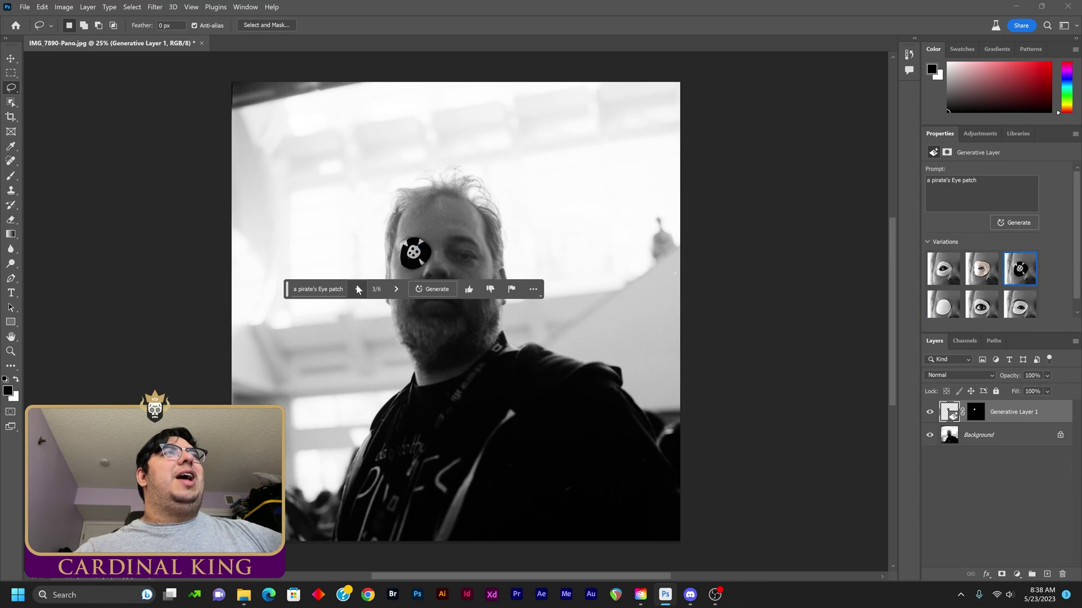
# Append ', black and white photo' to the prompt and choose the dark cross patch, variation 3/9.
pyautogui.click(341, 290)
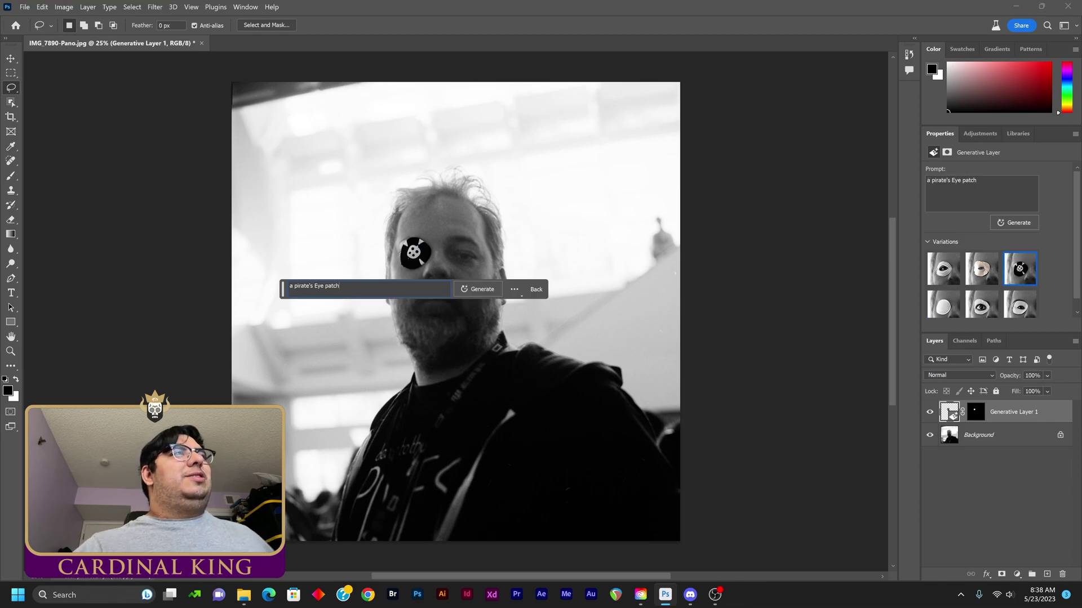
pyautogui.write(', black a')
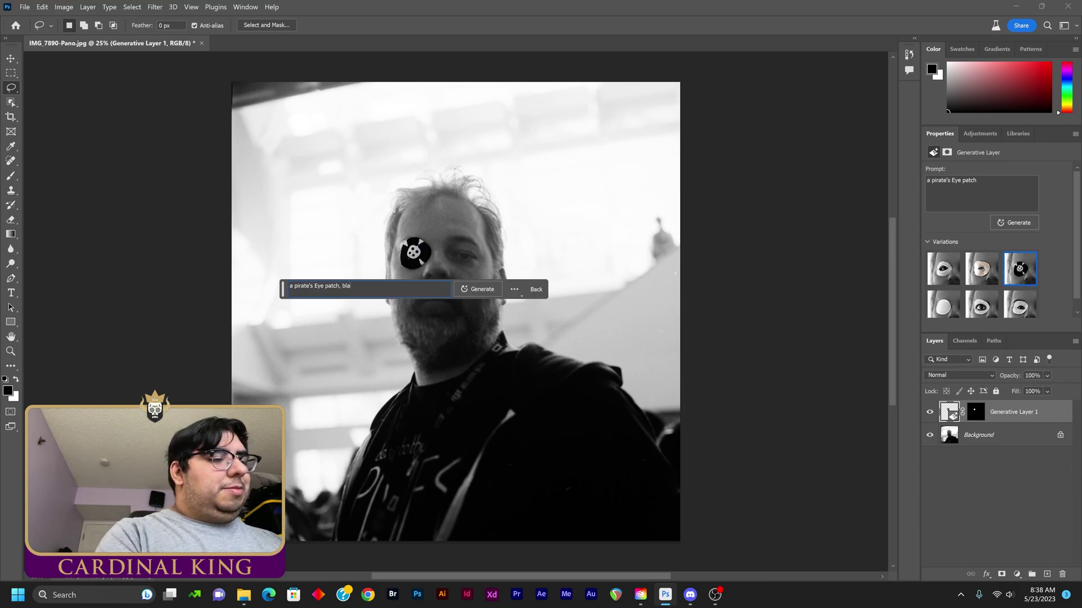
pyautogui.write('nd white photo')
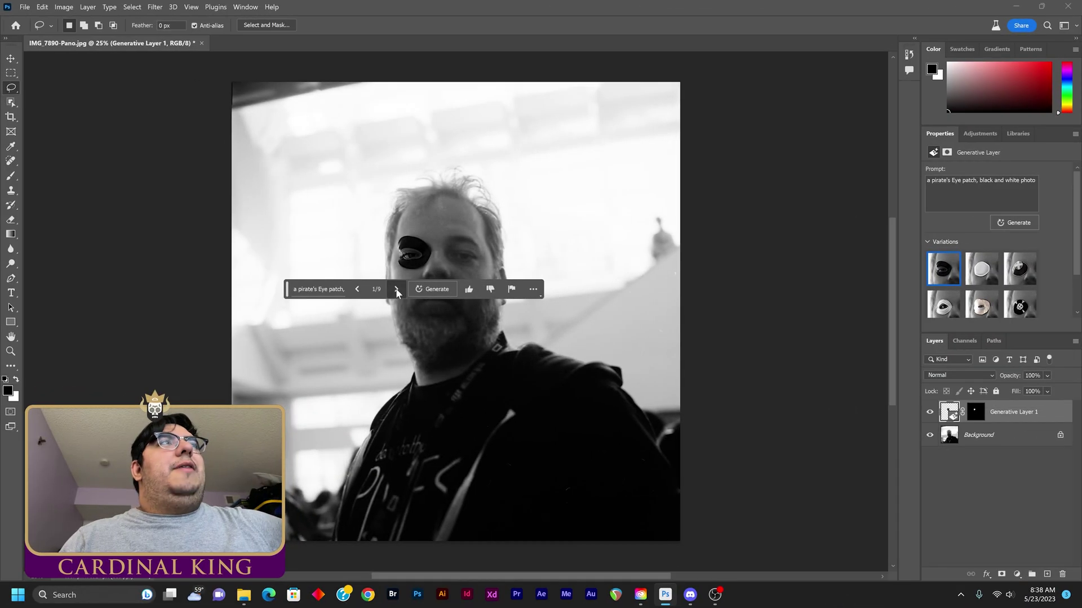
pyautogui.click(396, 290)
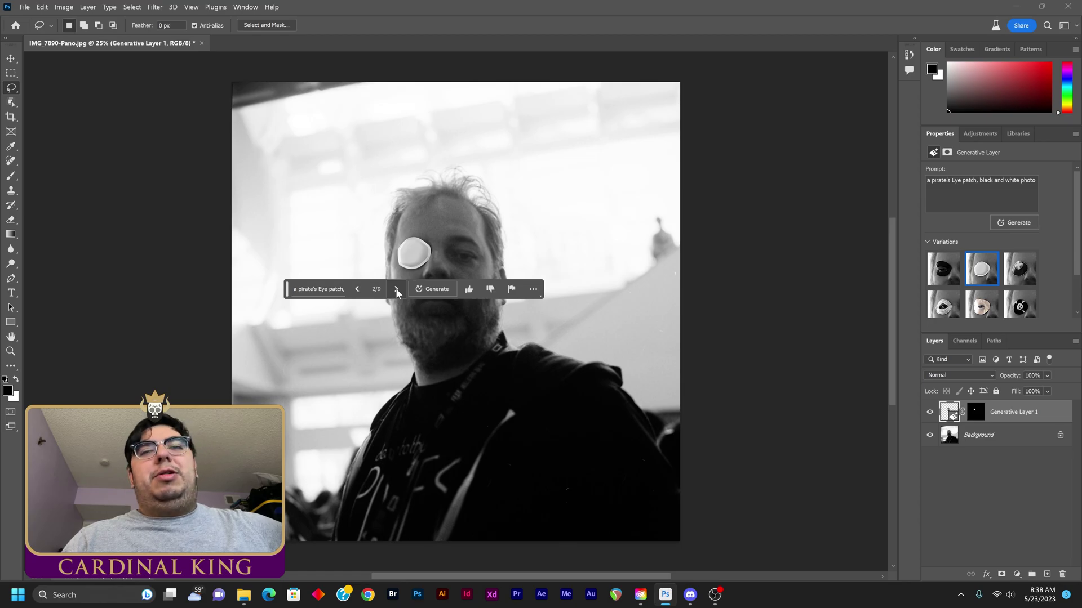
pyautogui.click(396, 290)
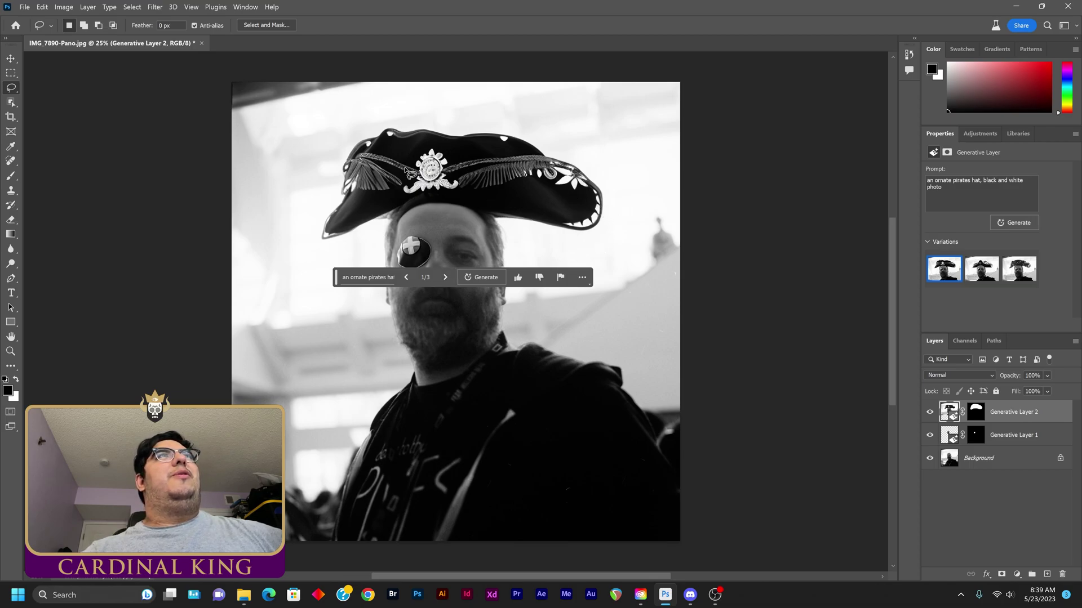
# Choose the third, most ornate pirate hat variation (3/3) and switch to the Move tool.
pyautogui.click(445, 277)
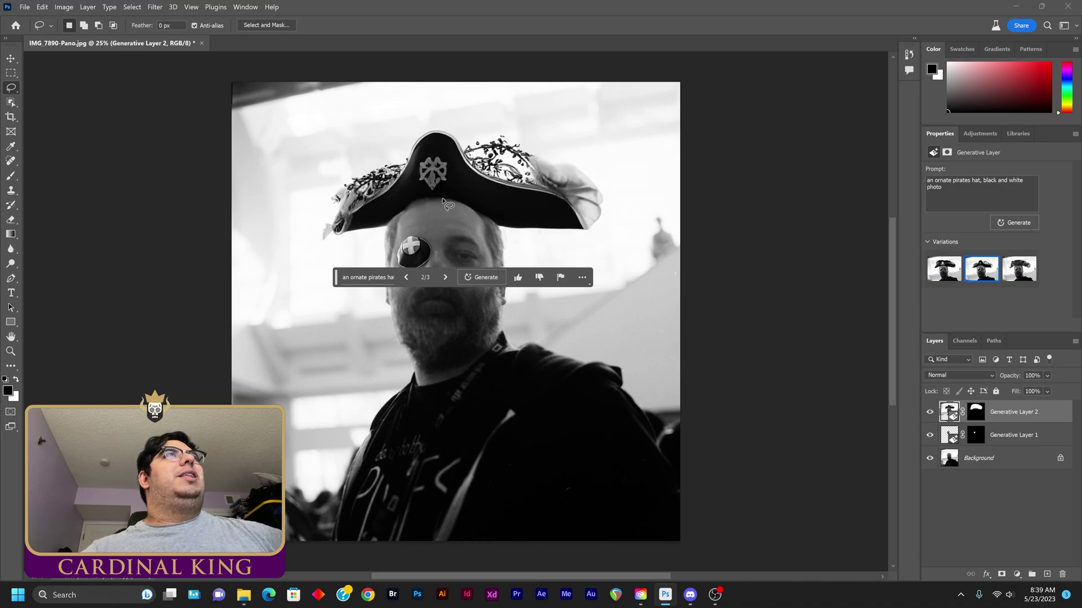
pyautogui.click(446, 278)
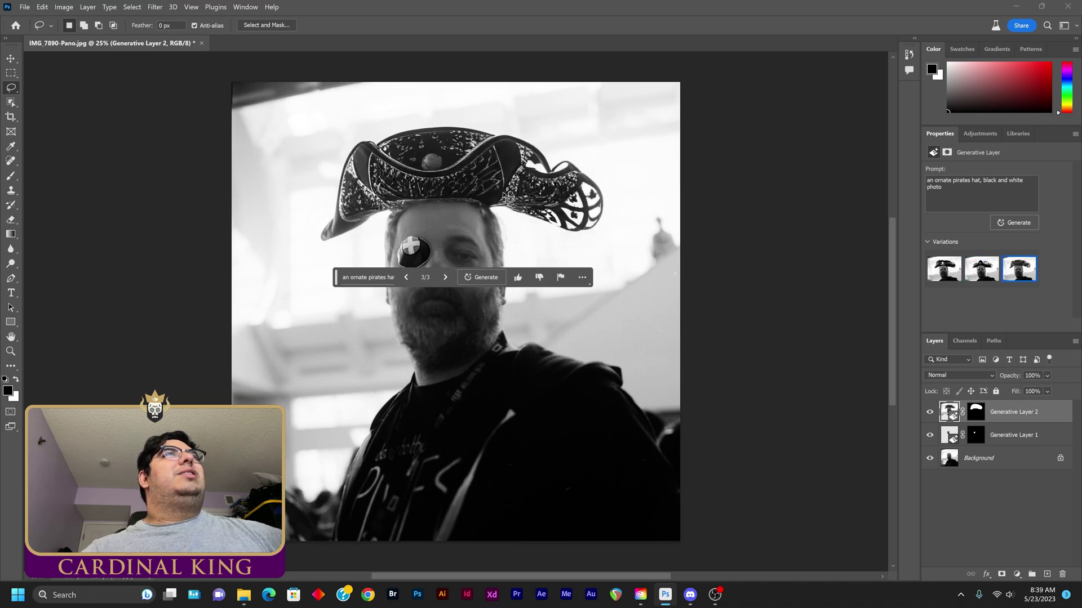
pyautogui.press('v')
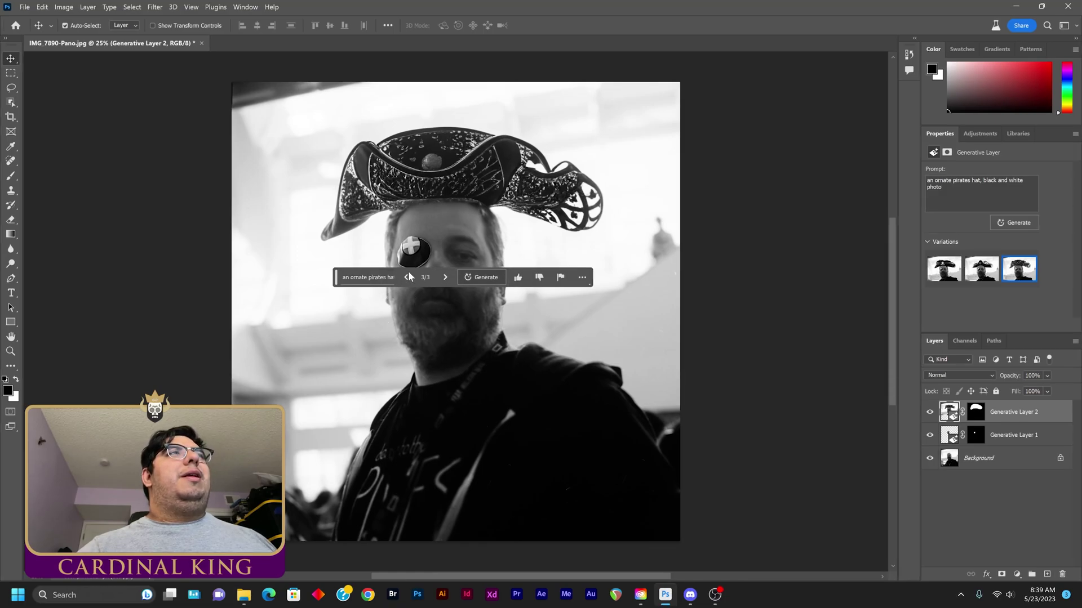
pyautogui.click(378, 275)
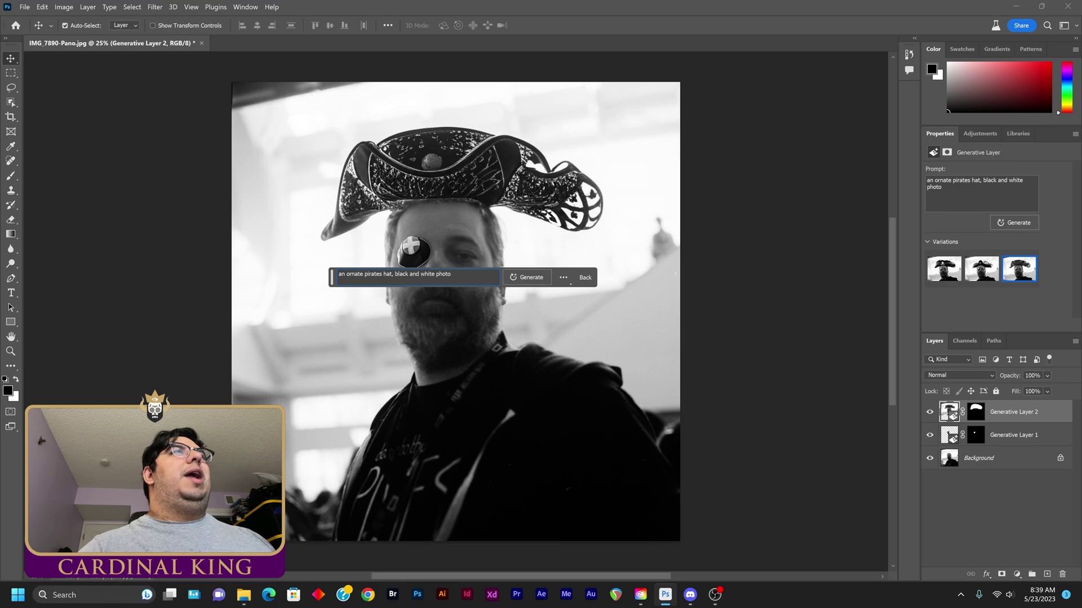
# Generate 'pirate dredlocks' in the selection around the face and cycle to the third variation.
pyautogui.moveTo(331, 280)
pyautogui.mouseDown()
pyautogui.moveTo(522, 365)
pyautogui.moveTo(486, 451)
pyautogui.mouseUp()
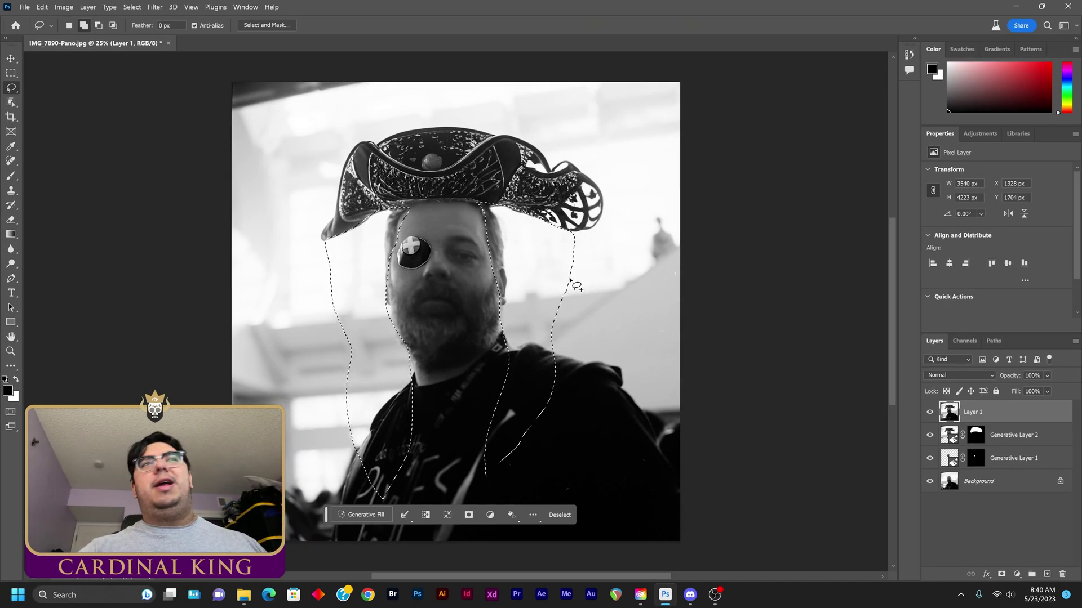
pyautogui.click(364, 512)
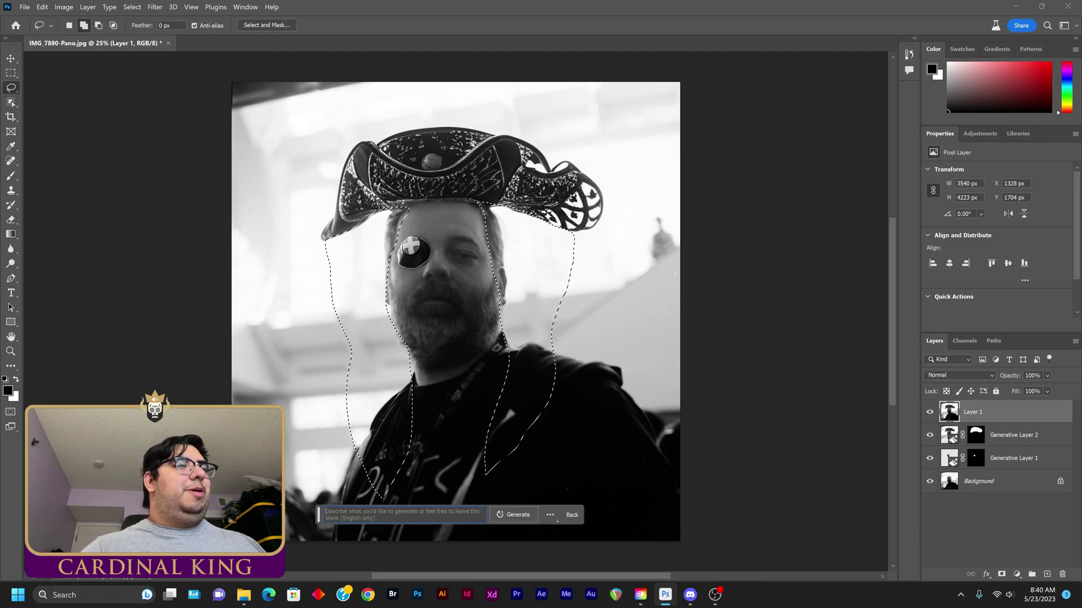
pyautogui.write('pirate')
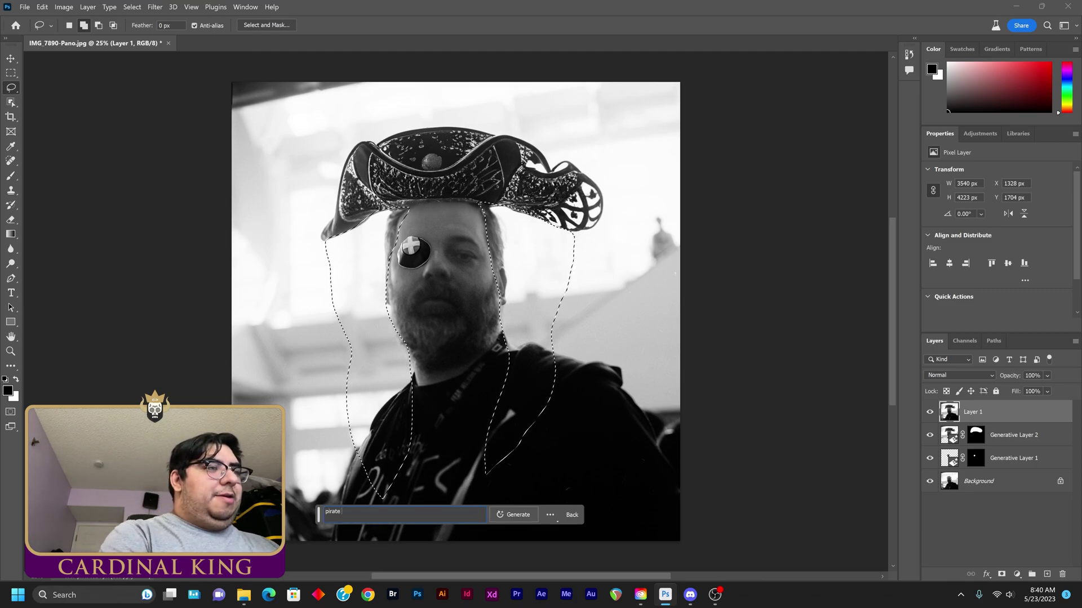
pyautogui.write(' dredlocks')
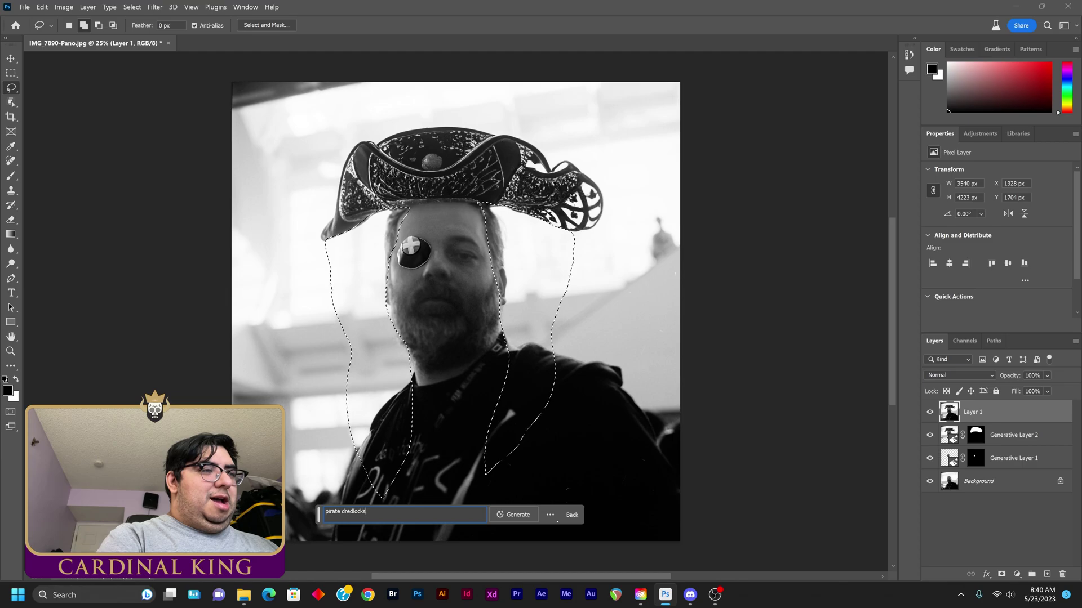
pyautogui.click(513, 514)
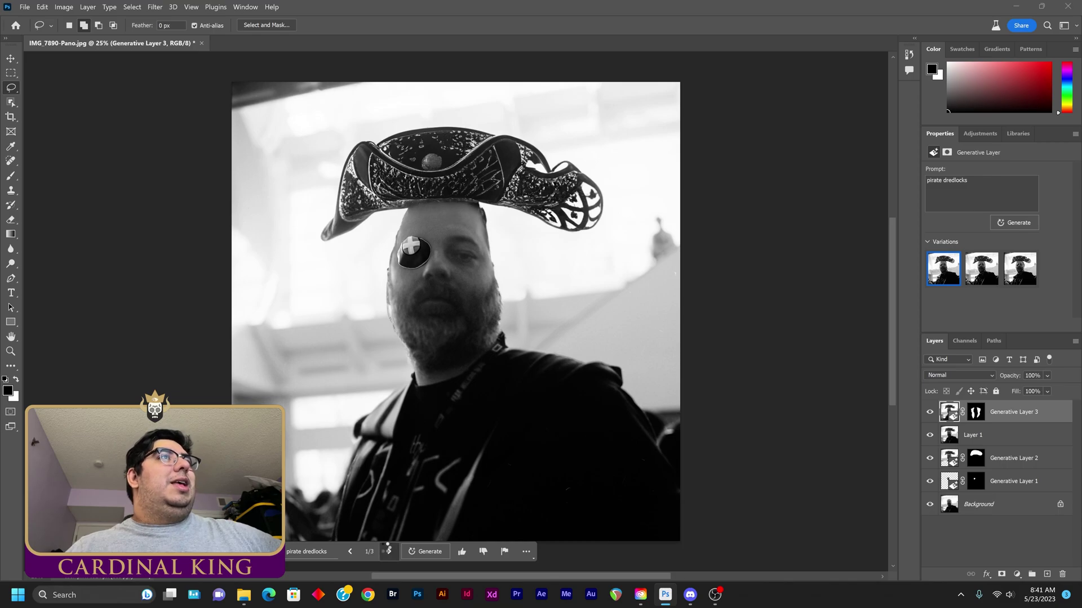
pyautogui.click(388, 550)
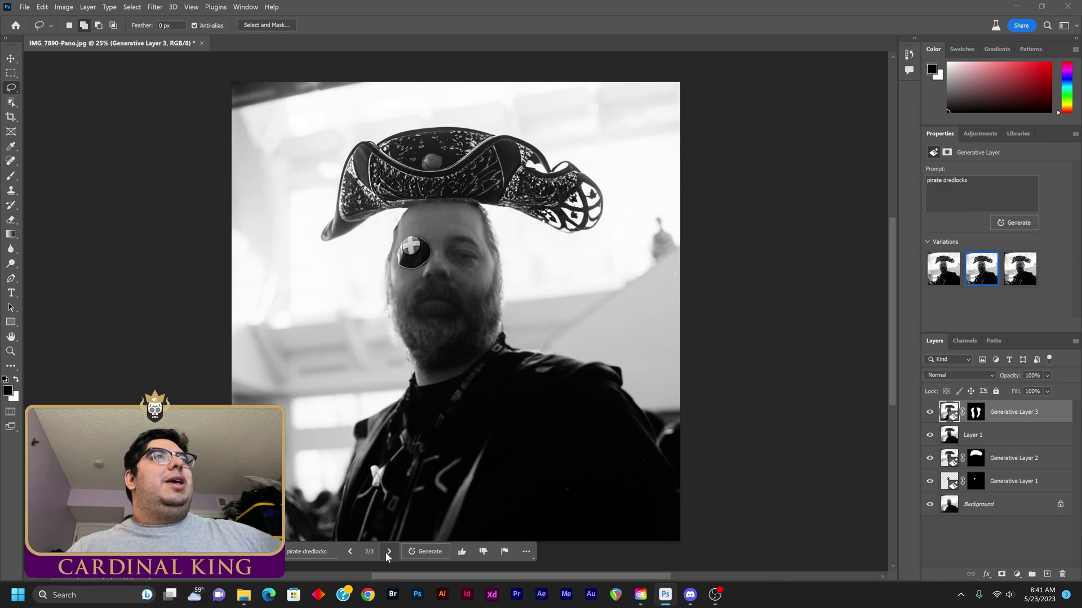
pyautogui.click(385, 552)
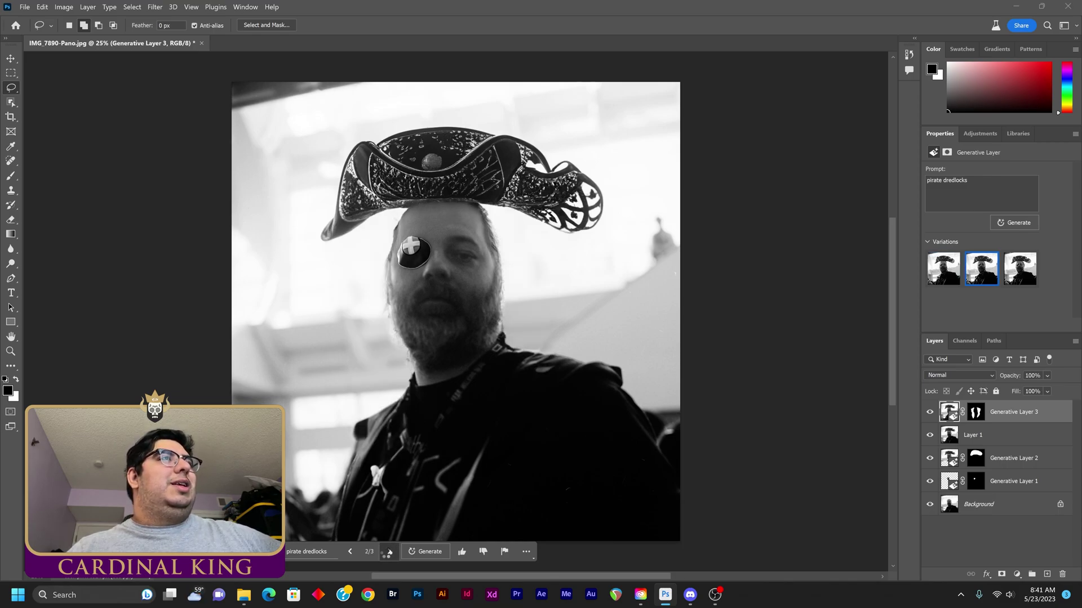
pyautogui.click(385, 552)
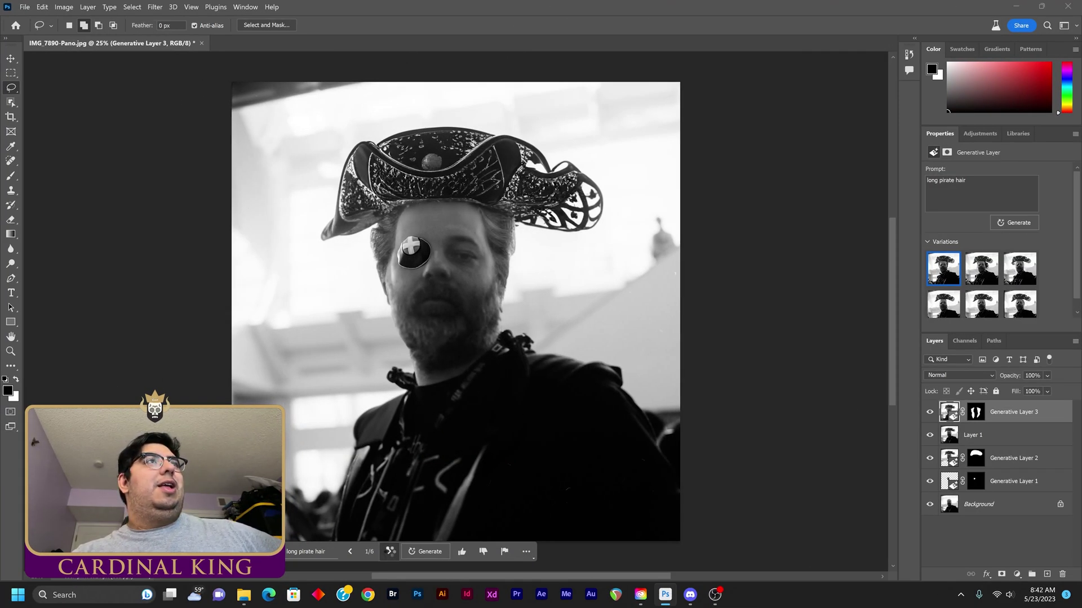
# Regenerate the hair as 'long pirate hair', 'dredlocks', then 'long straight black hair', ending on variation 3.
pyautogui.click(389, 553)
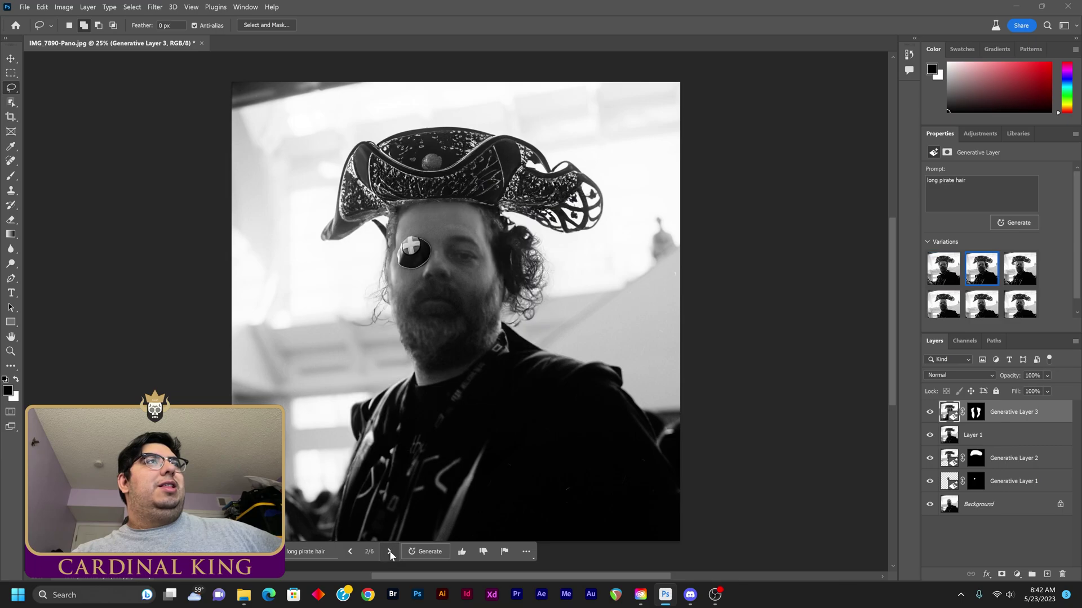
pyautogui.click(390, 553)
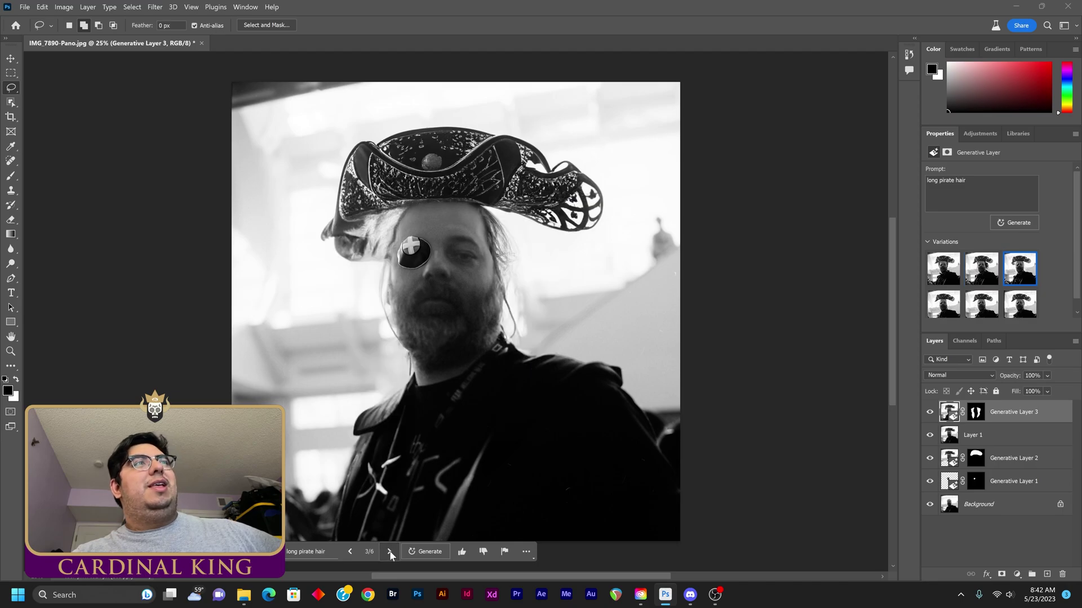
pyautogui.click(320, 552)
pyautogui.moveTo(321, 548); pyautogui.dragTo(295, 549)
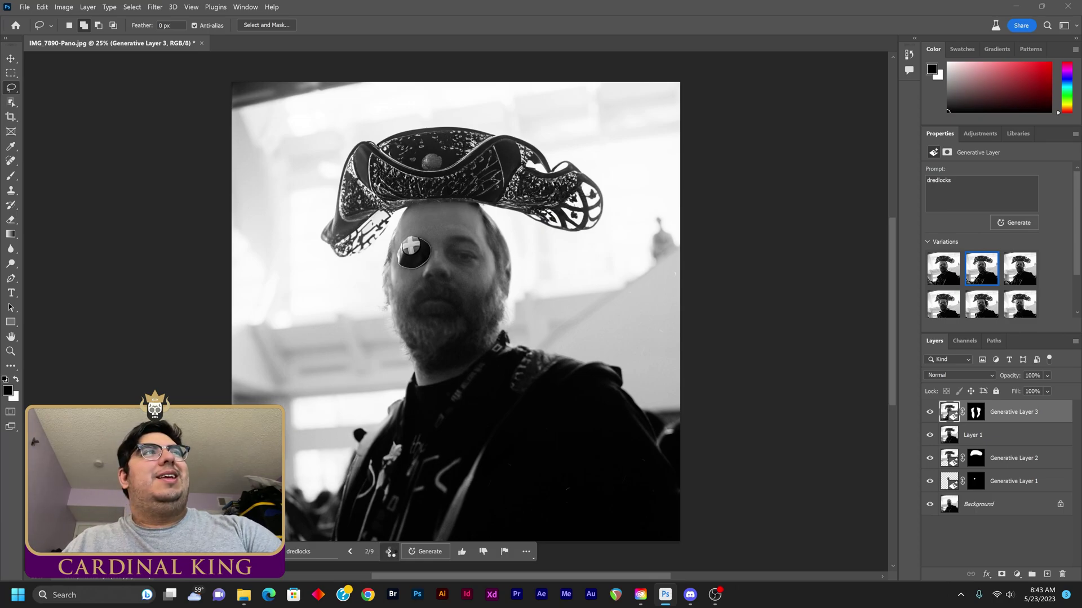
pyautogui.click(390, 551)
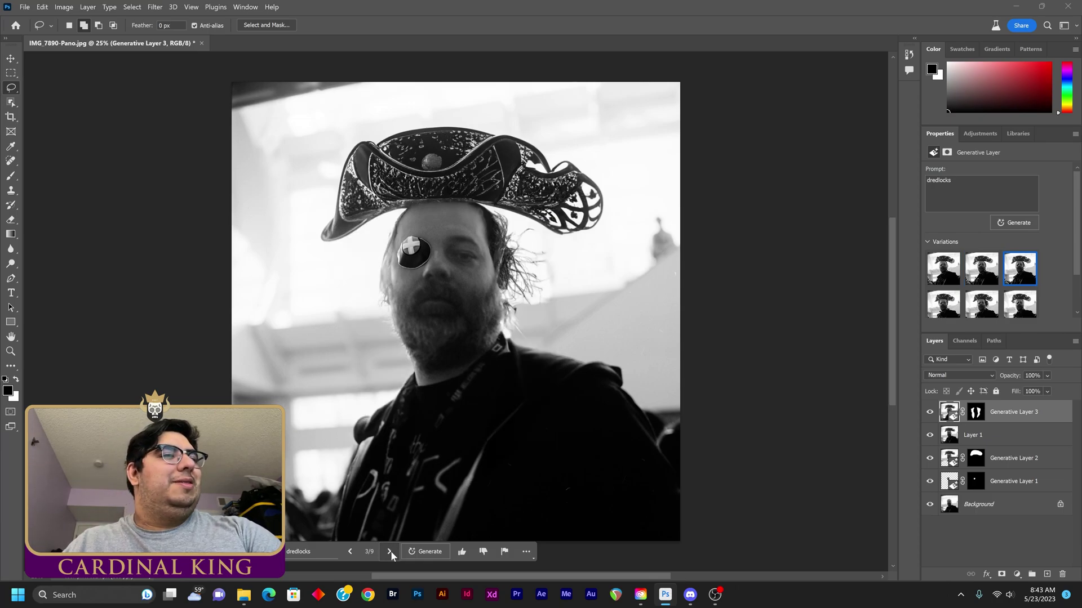
pyautogui.click(326, 556)
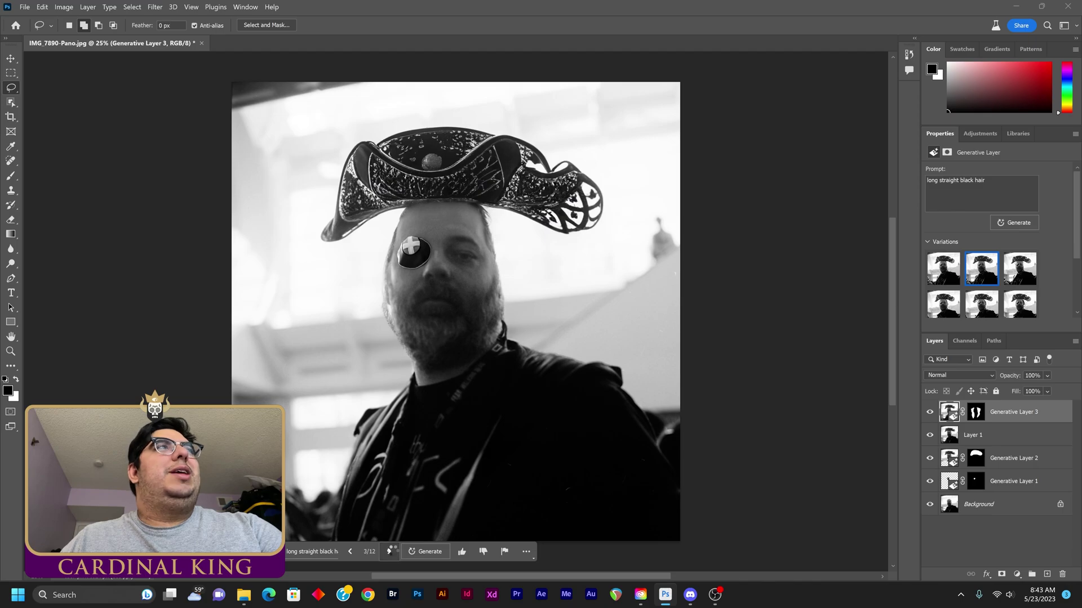
pyautogui.click(393, 552)
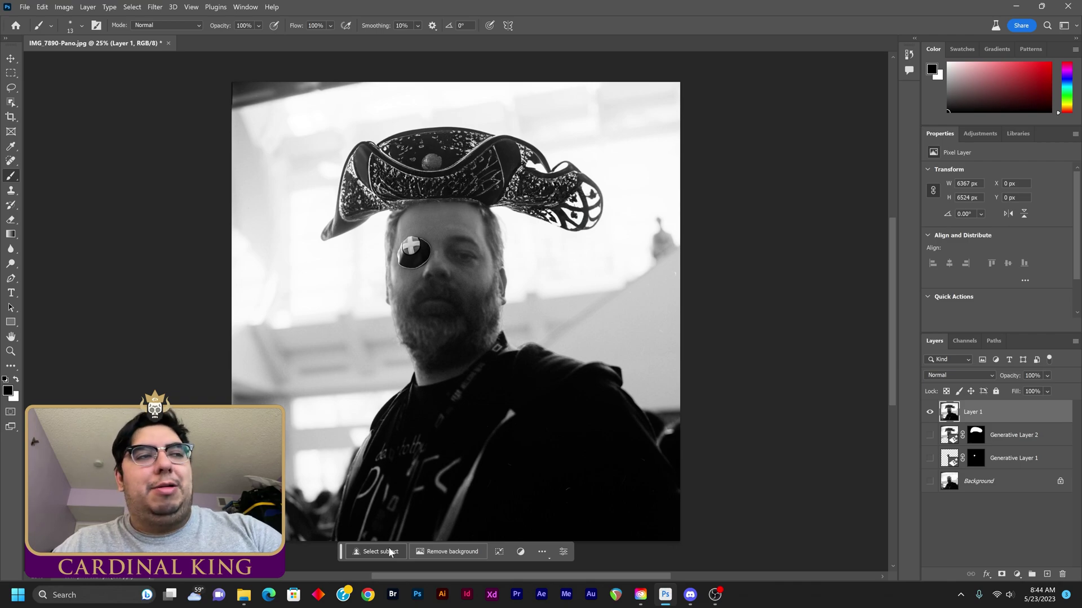
# Select the hatted man with Select Subject and bring up the blank Generative Fill prompt.
pyautogui.click(388, 550)
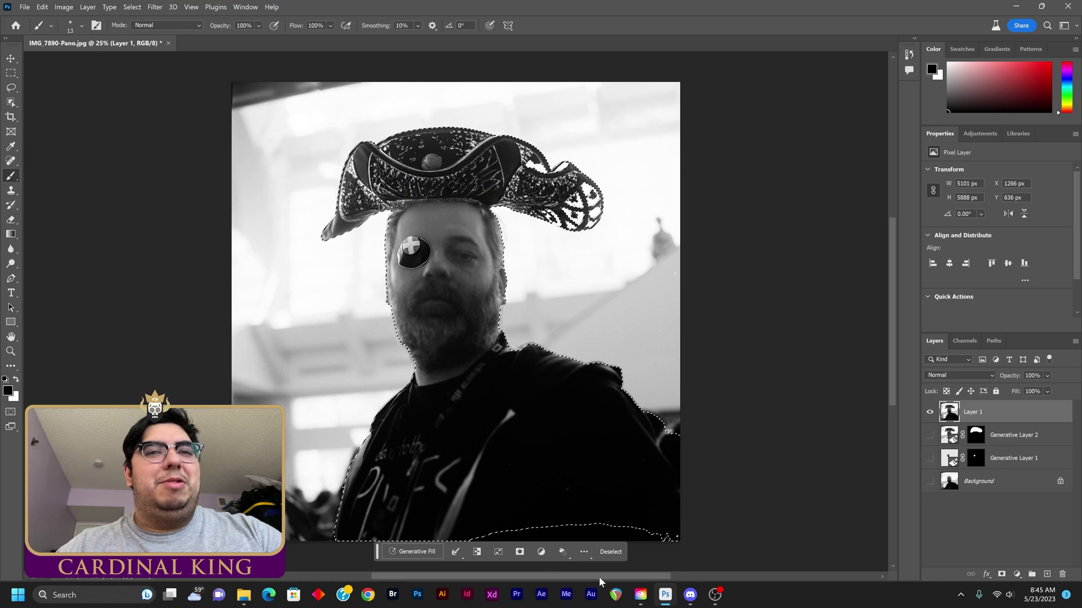
pyautogui.click(413, 551)
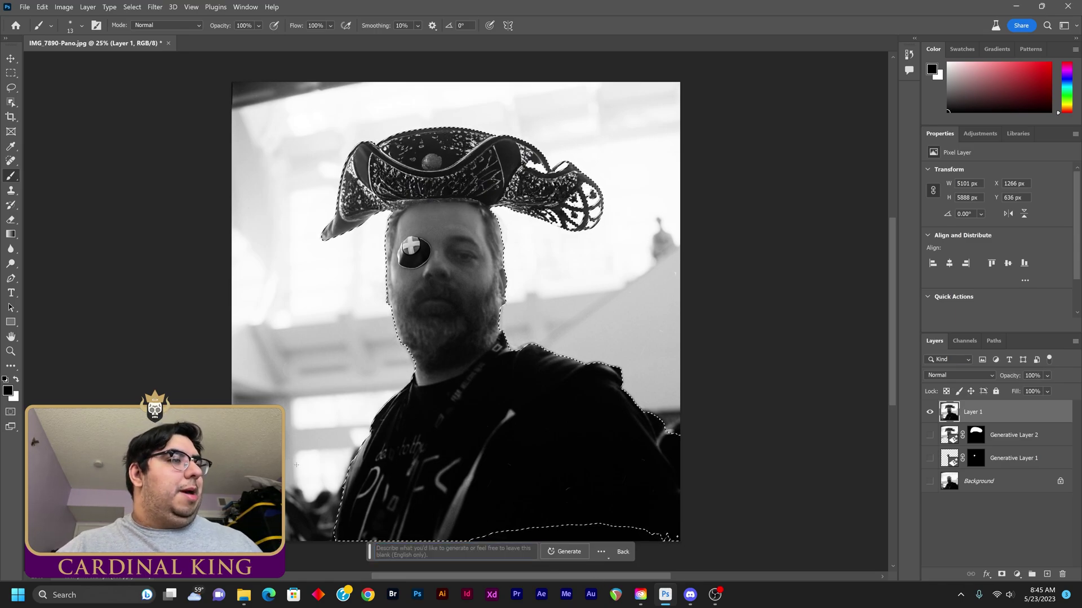
# Invert the selection and generate an 'a spanish galleon' background, browsing to variation 3/3.
pyautogui.hotkey('ctrl', 'shift', 'i')
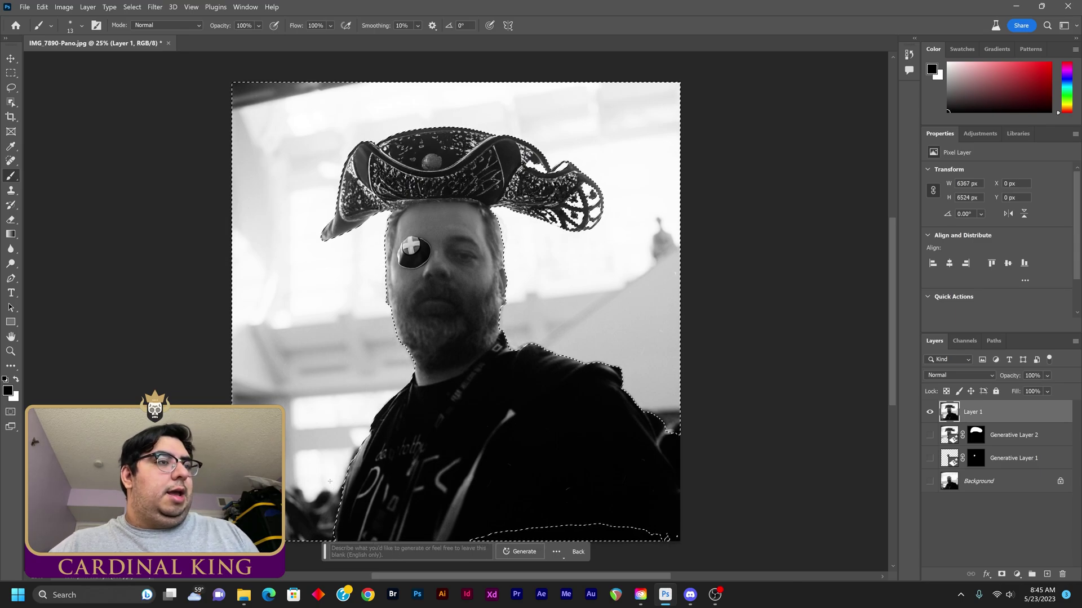
pyautogui.click(403, 555)
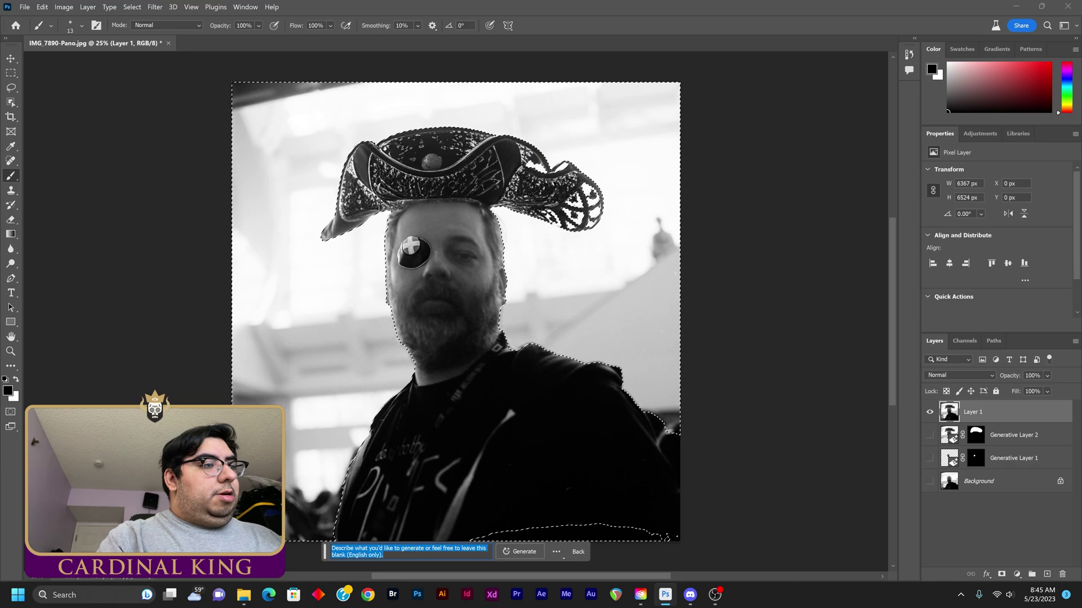
pyautogui.press('BackSpace')
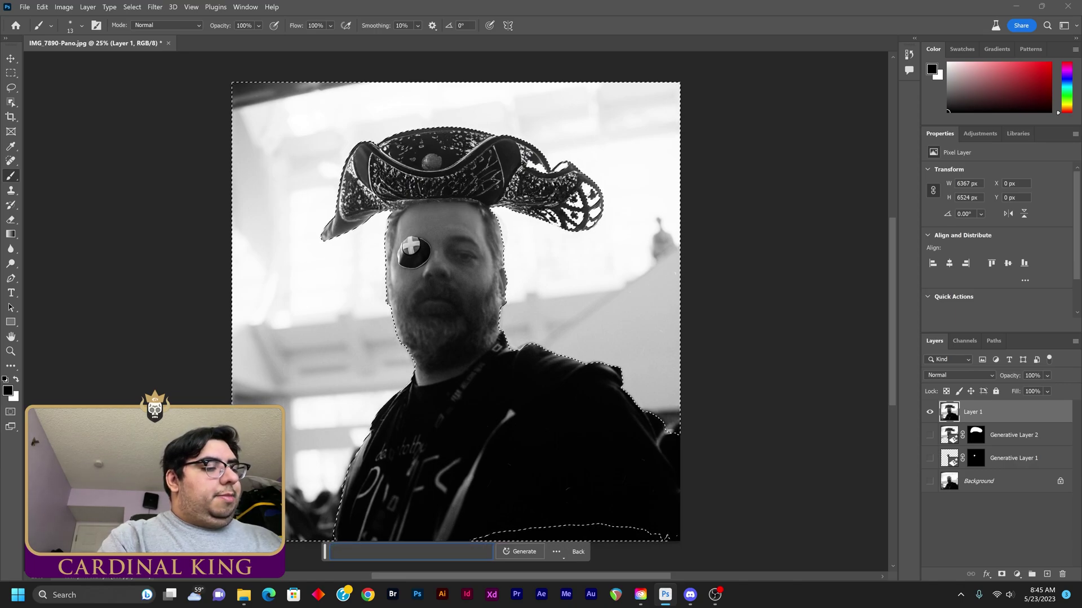
pyautogui.write('a spanish gall')
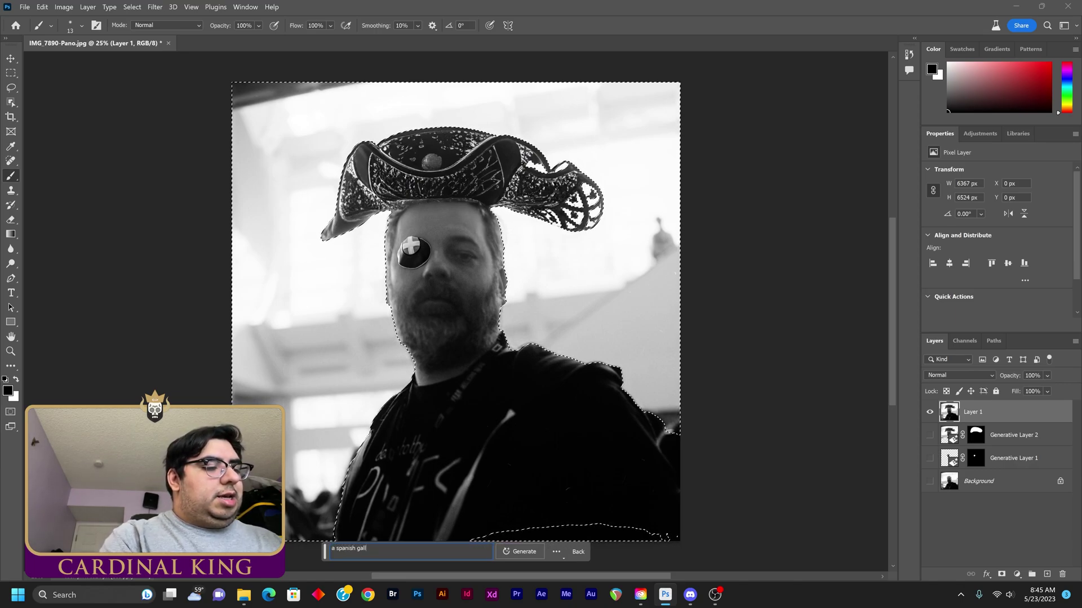
pyautogui.write('eon')
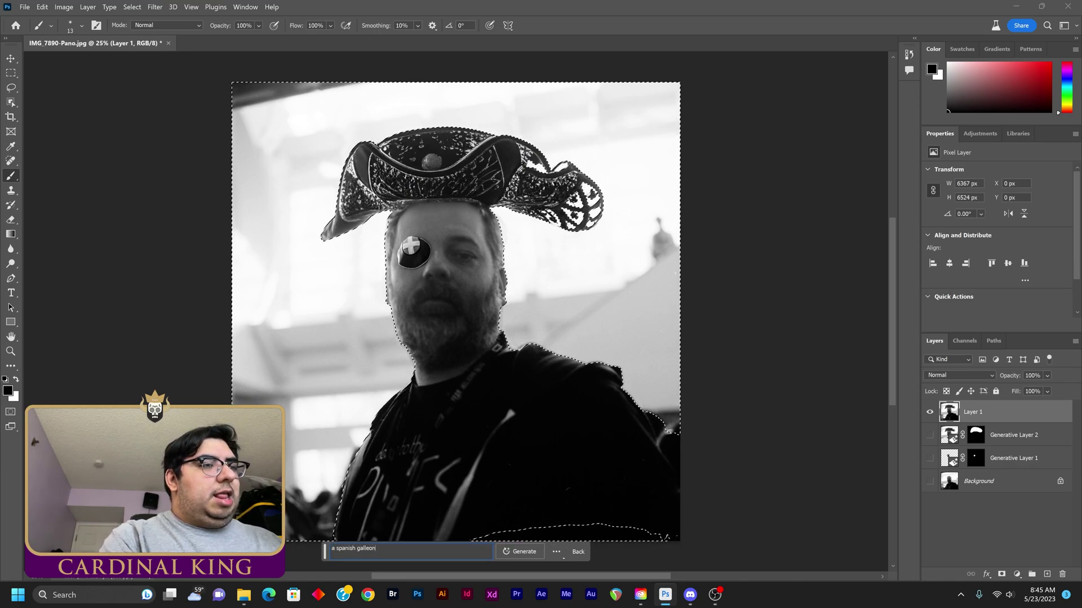
pyautogui.click(521, 555)
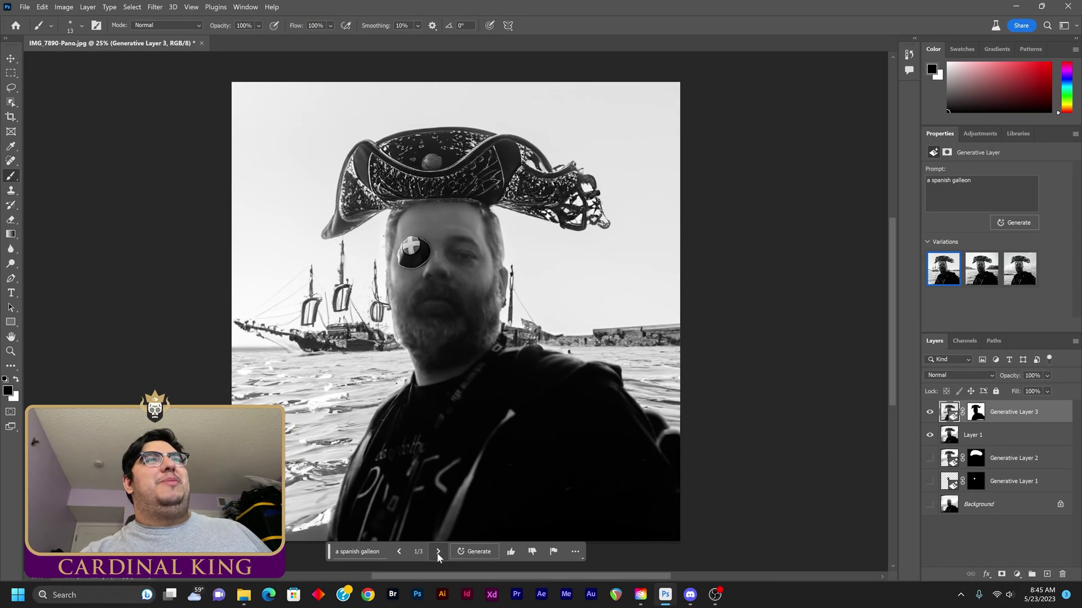
pyautogui.click(437, 552)
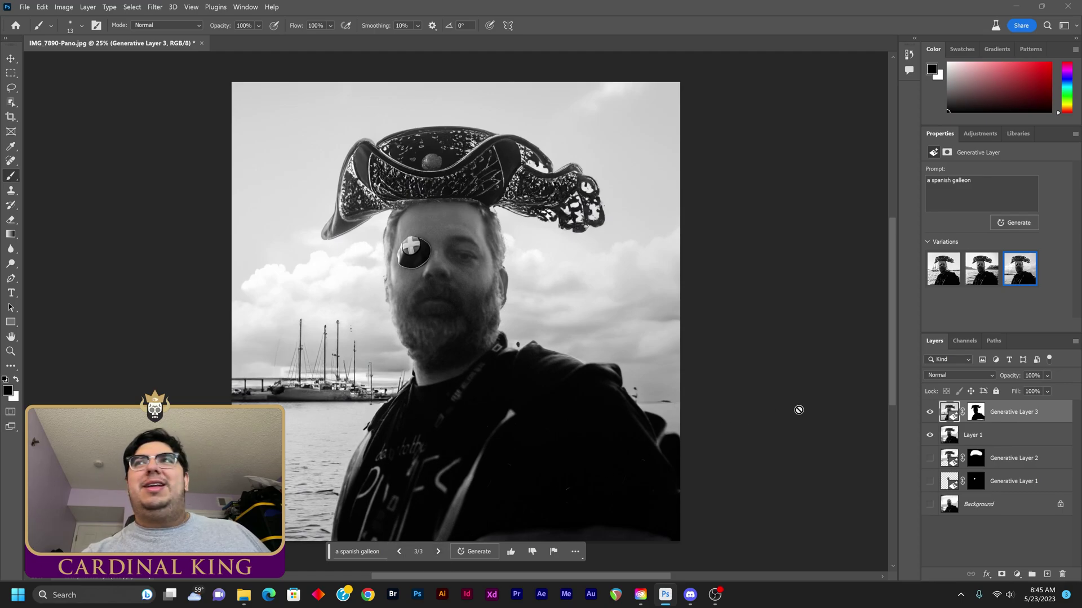
pyautogui.click(980, 274)
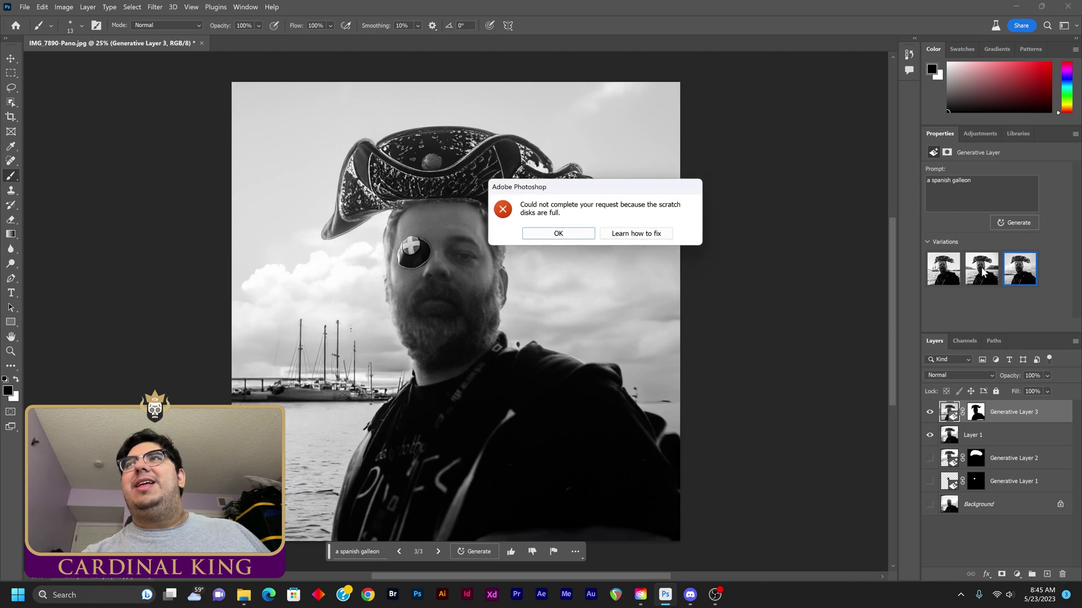
# Dismiss the repeated scratch-disks-full errors, keeping the third harbor background variation on the portrait.
pyautogui.click(571, 235)
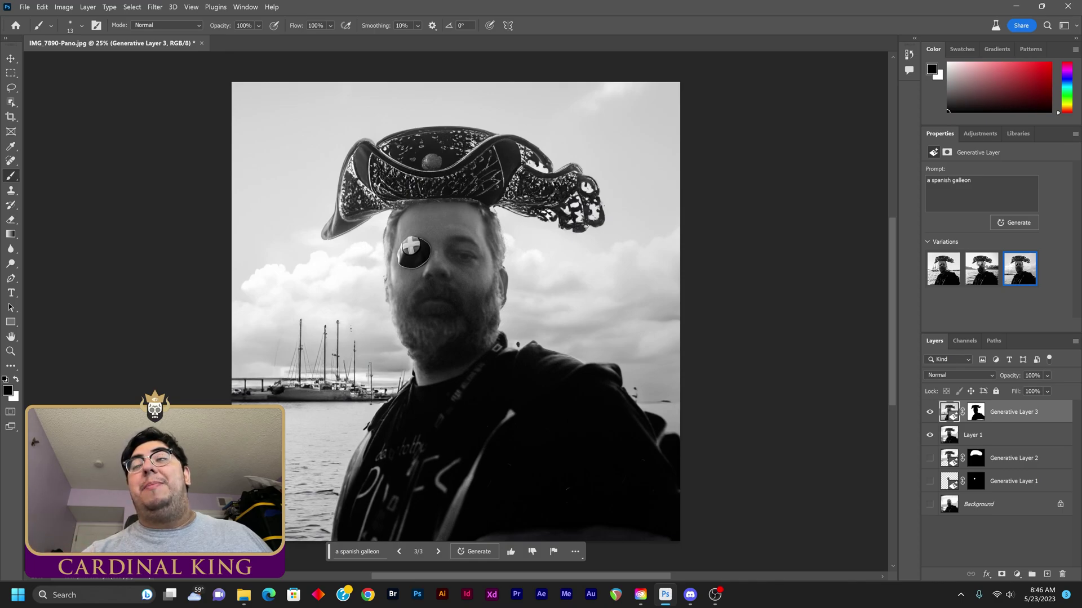
pyautogui.click(983, 270)
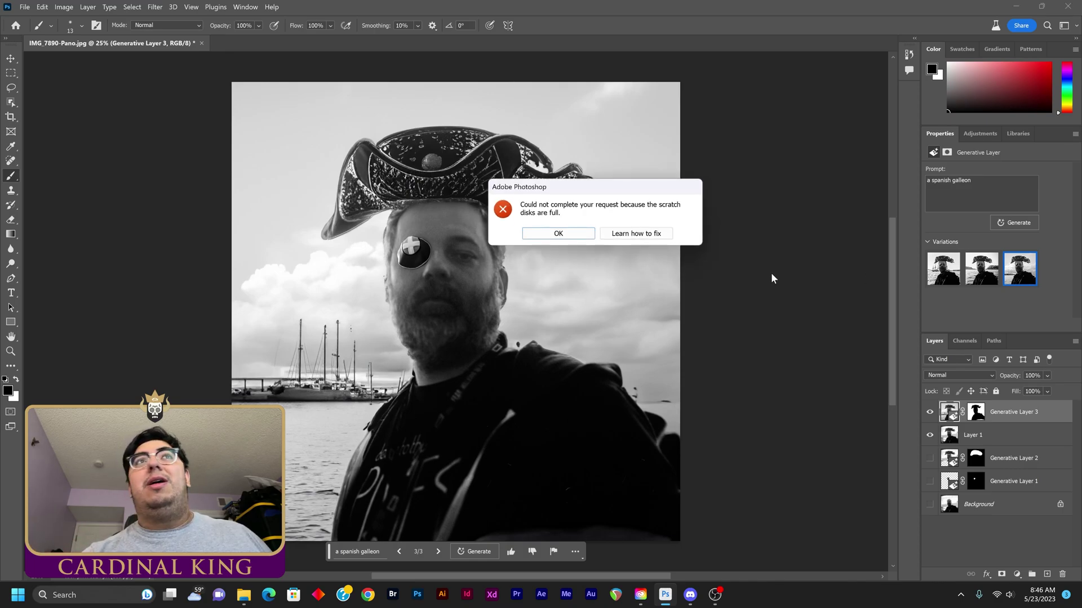
pyautogui.click(582, 237)
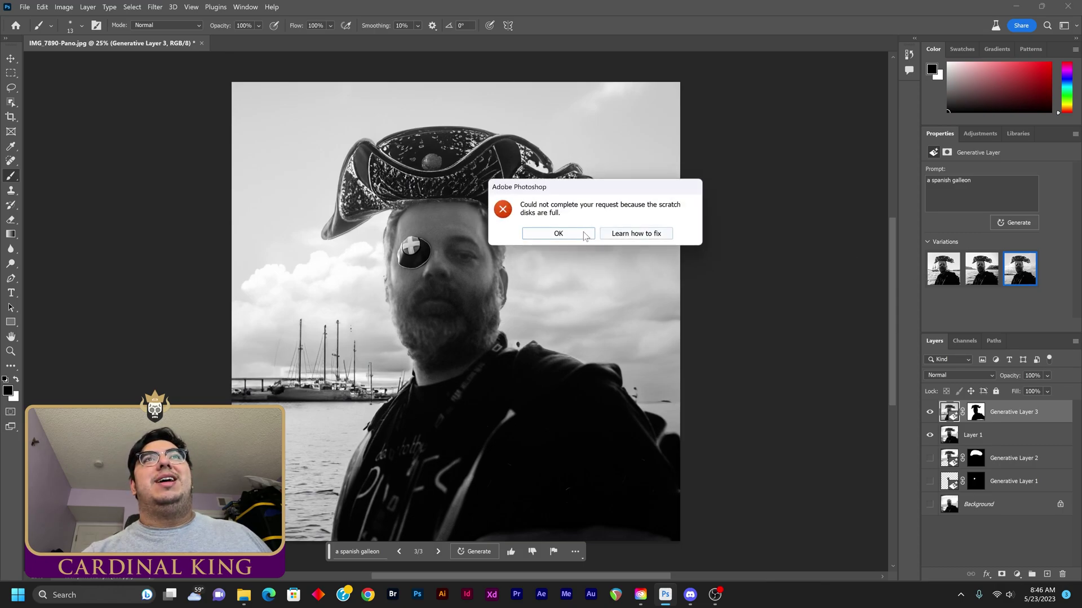
pyautogui.click(578, 236)
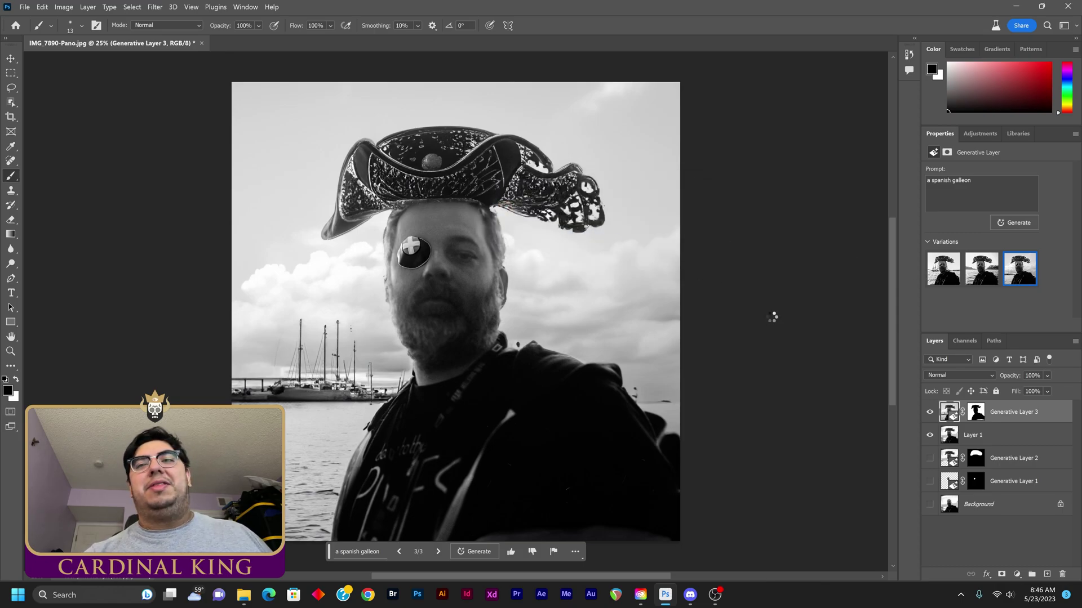